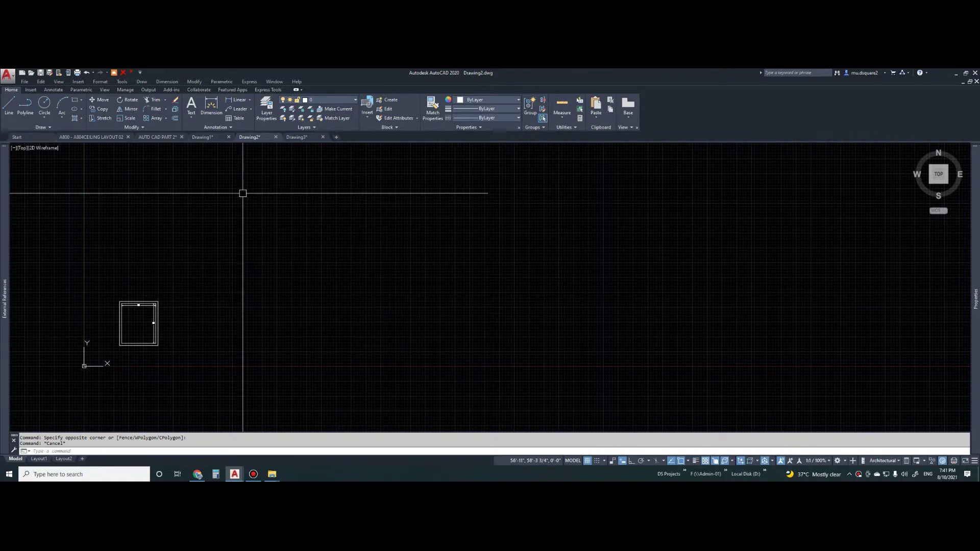
# Switch to the AUTO CAD PART 2 drawing and bring the door and window of the bedroom plan into view
pyautogui.click(160, 138)
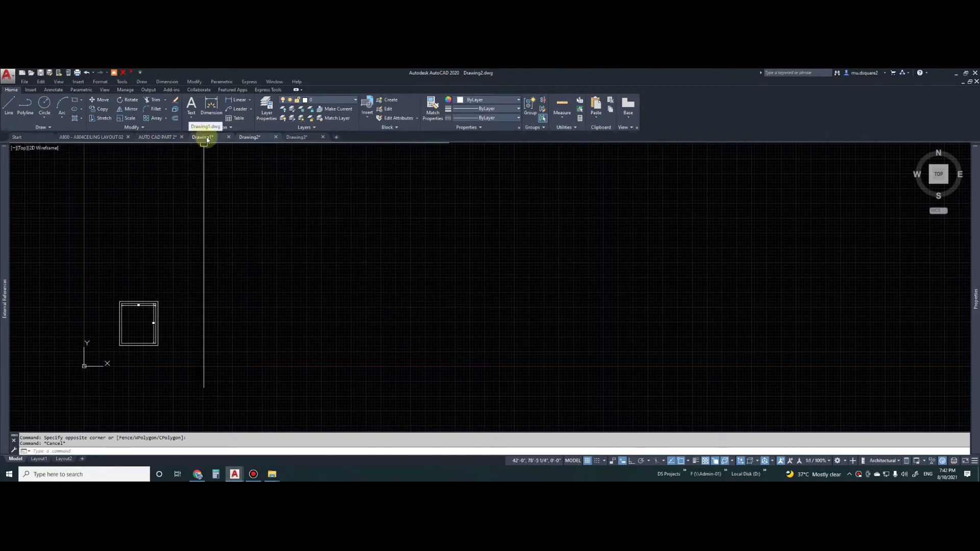
pyautogui.scroll(-2, 356, 284)
pyautogui.scroll(8, 224, 321)
pyautogui.scroll(8, 333, 350)
pyautogui.scroll(2, 220, 319)
pyautogui.moveTo(176, 314); pyautogui.dragTo(394, 311, button='middle')
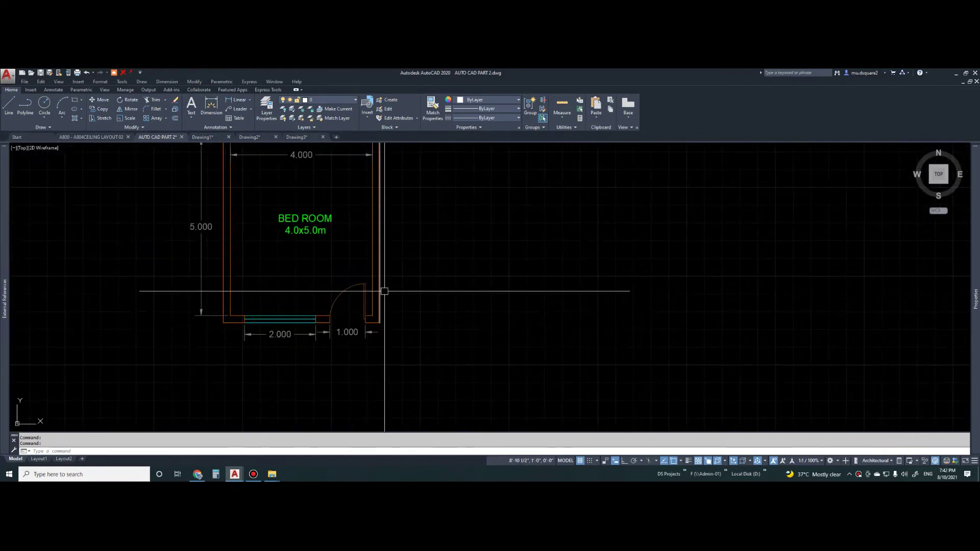
# Examine the door and window in the lower wall of the bedroom plan
pyautogui.click(335, 304)
pyautogui.press('Escape')
pyautogui.press('Escape')
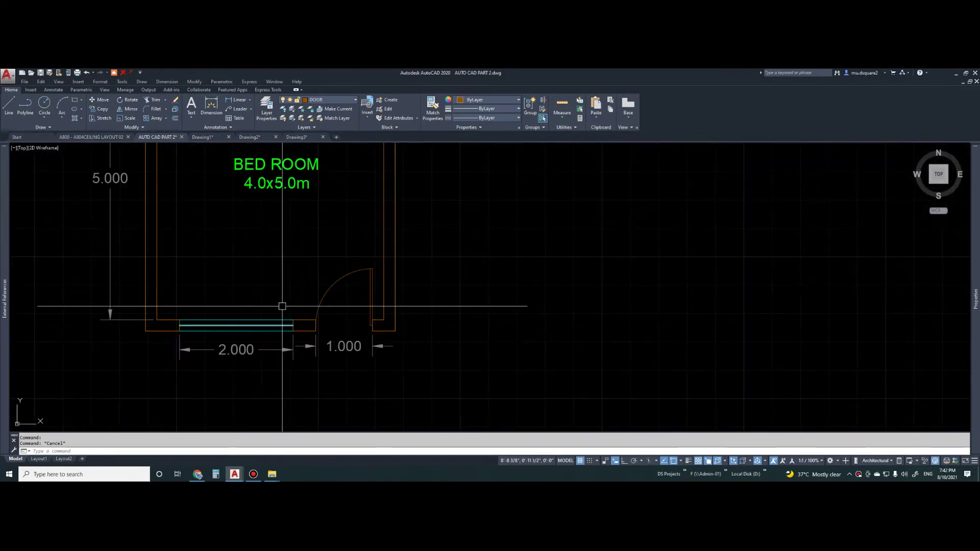
pyautogui.scroll(8, 381, 296)
pyautogui.scroll(-6, 375, 290)
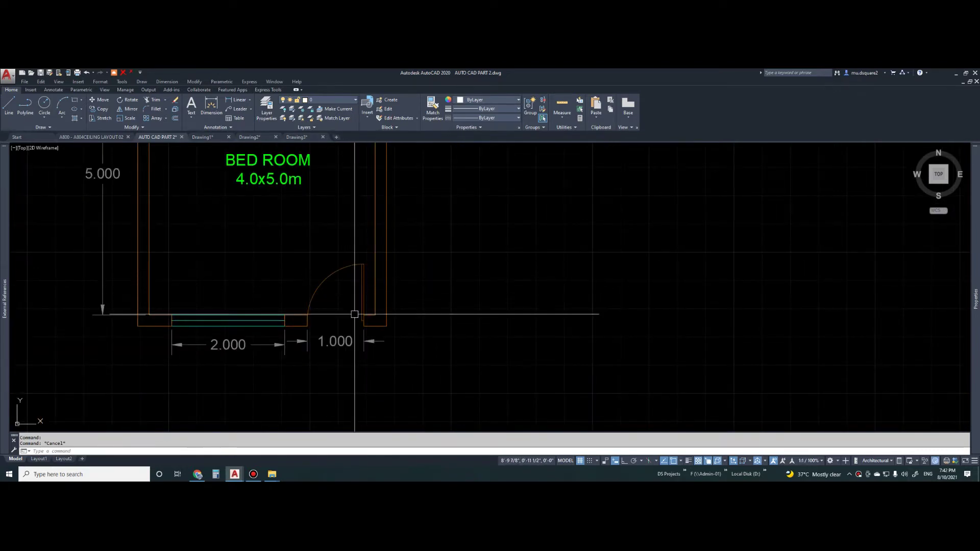
pyautogui.moveTo(350, 315); pyautogui.dragTo(391, 343, button='middle')
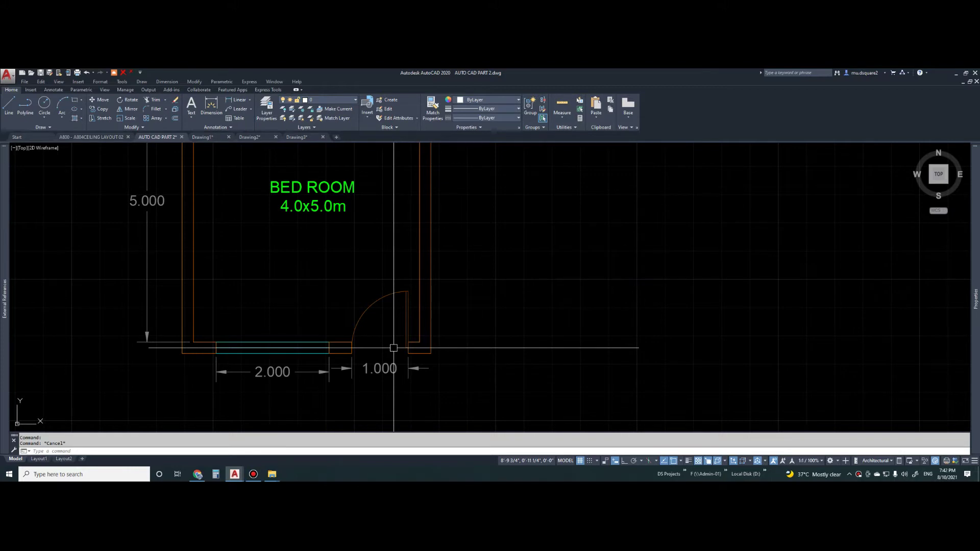
pyautogui.scroll(-3, 394, 347)
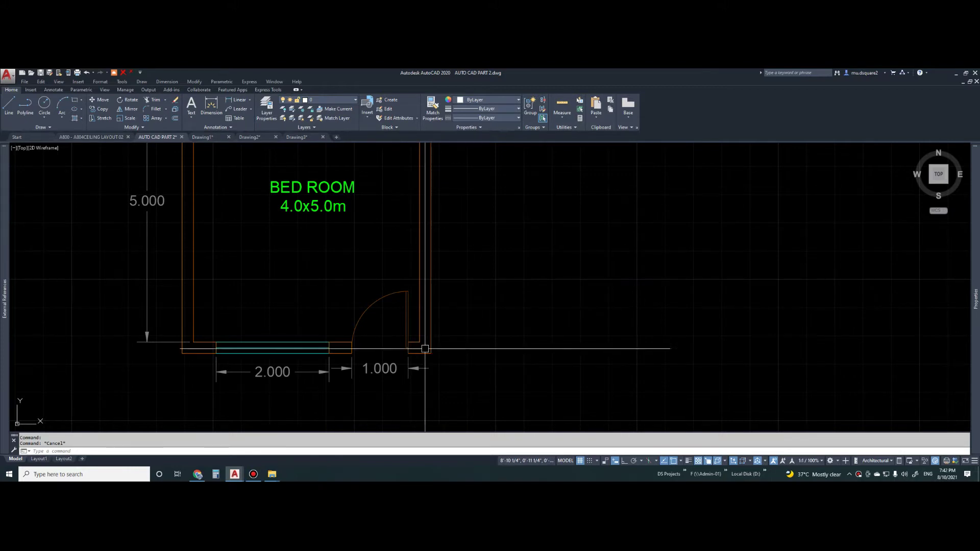
pyautogui.press('Escape')
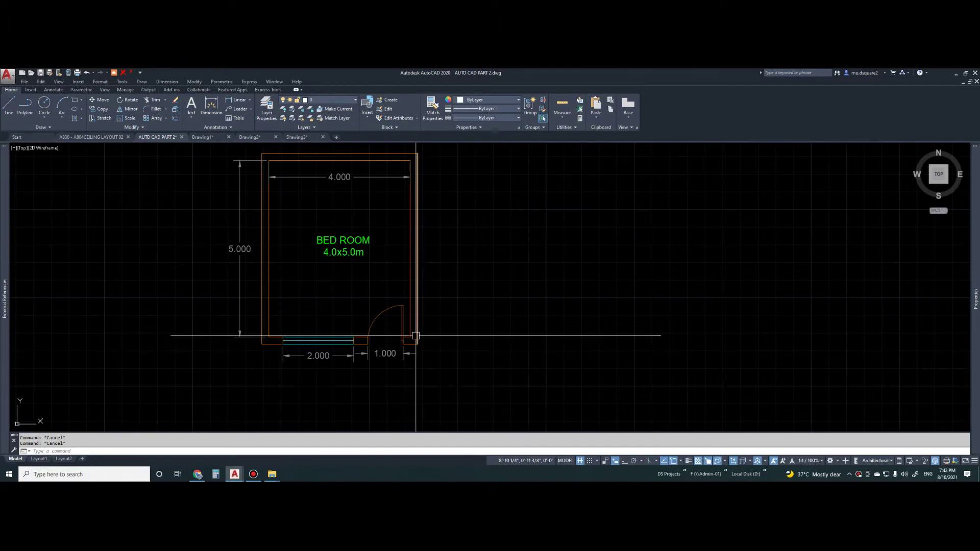
pyautogui.scroll(2, 416, 336)
pyautogui.click(405, 286)
pyautogui.click(393, 313)
pyautogui.press('Escape')
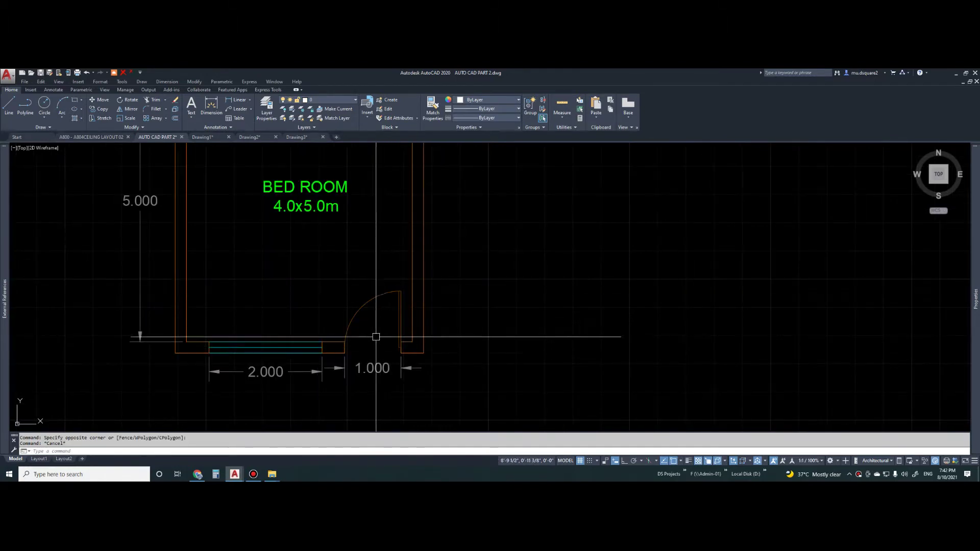
pyautogui.scroll(3, 379, 347)
pyautogui.press('Escape')
pyautogui.scroll(-3, 407, 267)
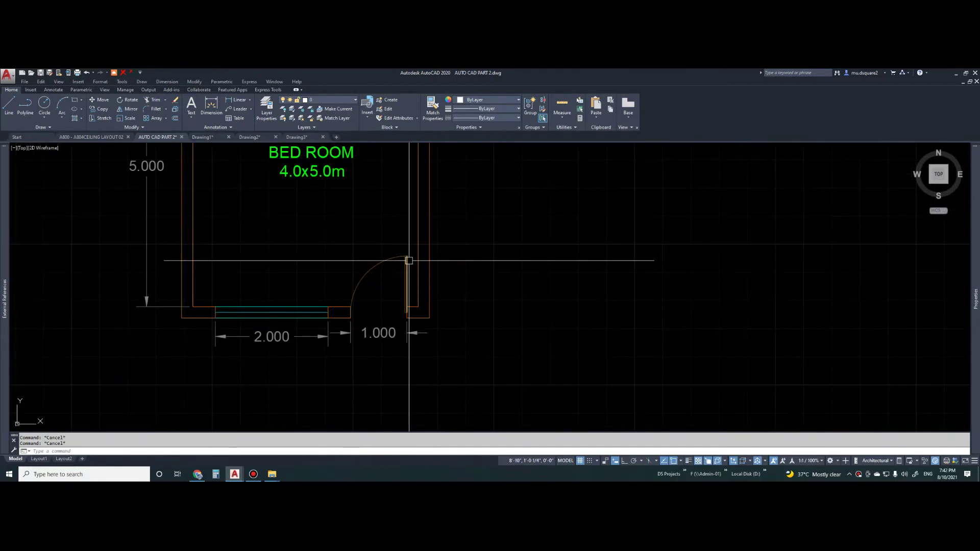
# Select the bedroom door's swing arc and leaf lines and assign them to layer 0
pyautogui.scroll(3, 400, 262)
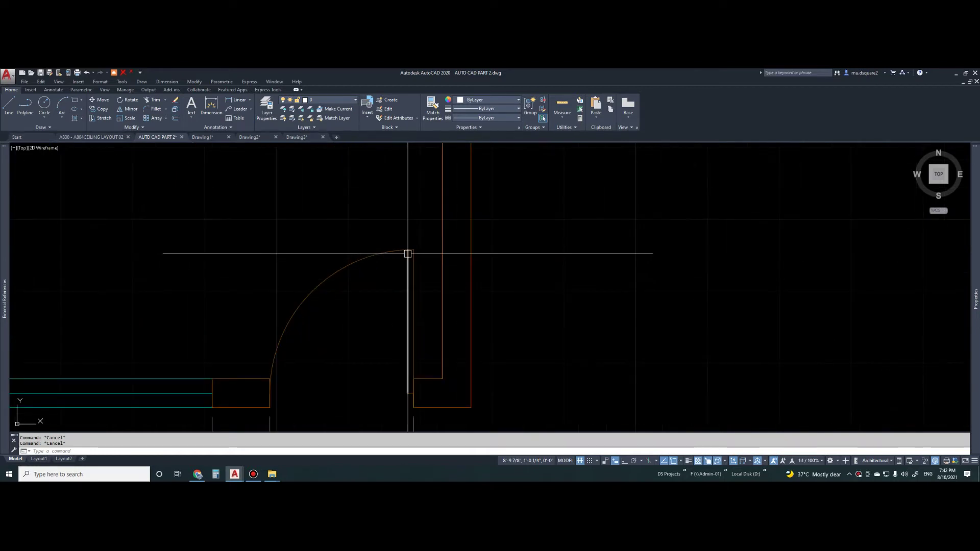
pyautogui.click(412, 245)
pyautogui.click(401, 266)
pyautogui.moveTo(356, 371); pyautogui.dragTo(375, 342, button='middle')
pyautogui.scroll(4, 412, 367)
pyautogui.click(424, 339)
pyautogui.click(525, 368)
pyautogui.scroll(-4, 433, 364)
pyautogui.click(327, 99)
pyautogui.click(327, 108)
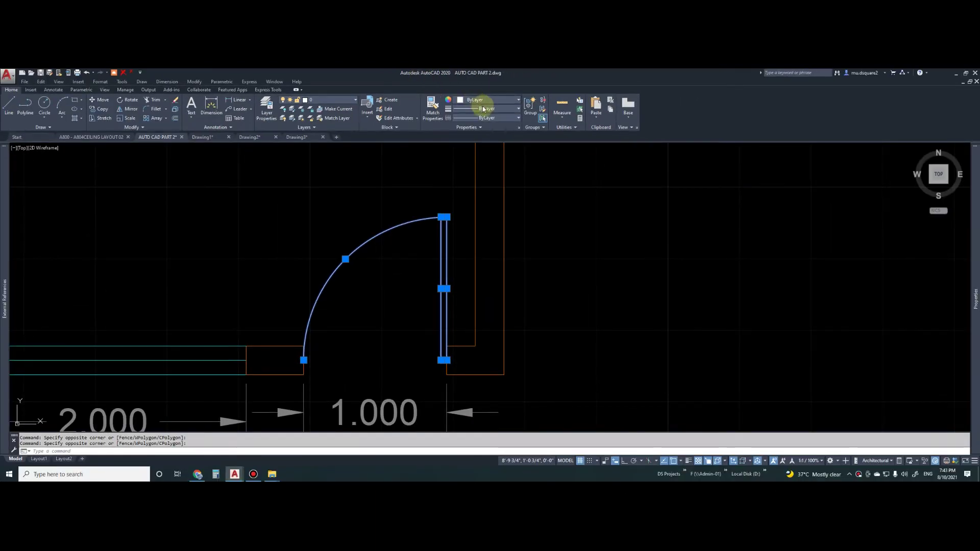
# Set the selected door geometry's colour to ByBlock and its lineweight to ByLayer
pyautogui.click(550, 149)
pyautogui.click(485, 99)
pyautogui.click(480, 117)
pyautogui.click(485, 109)
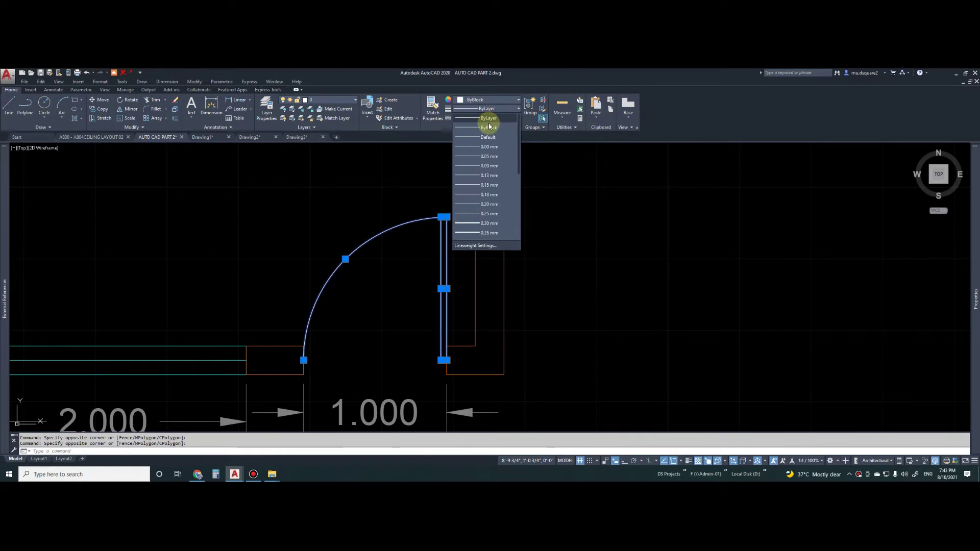
pyautogui.click(491, 128)
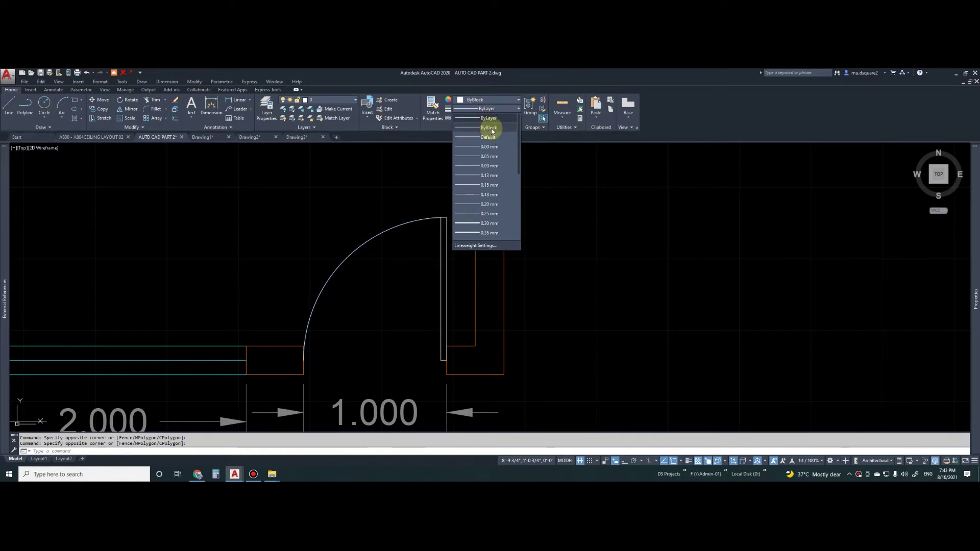
pyautogui.click(492, 130)
pyautogui.click(485, 109)
pyautogui.click(484, 109)
pyautogui.click(493, 118)
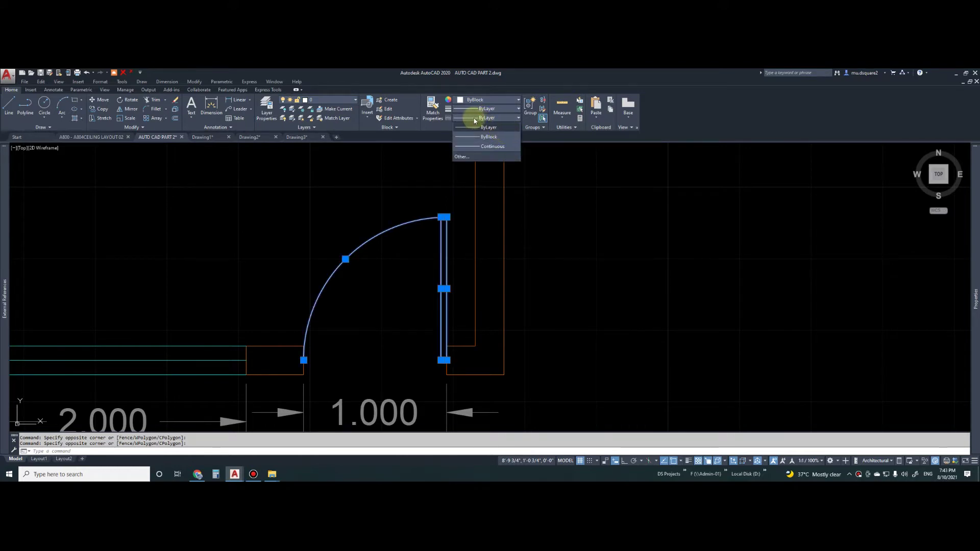
# Set the door geometry's linetype to ByBlock and clear the selection
pyautogui.click(485, 127)
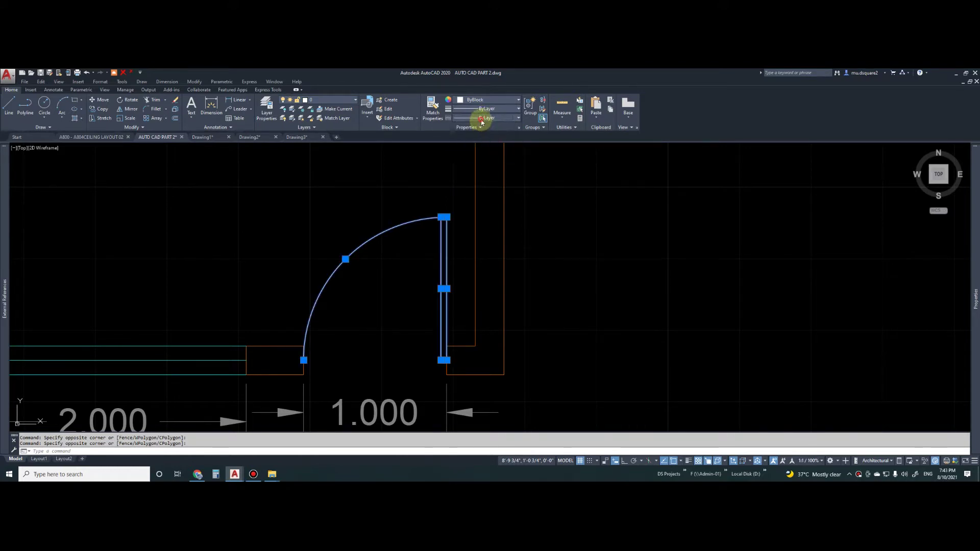
pyautogui.click(482, 119)
pyautogui.click(492, 135)
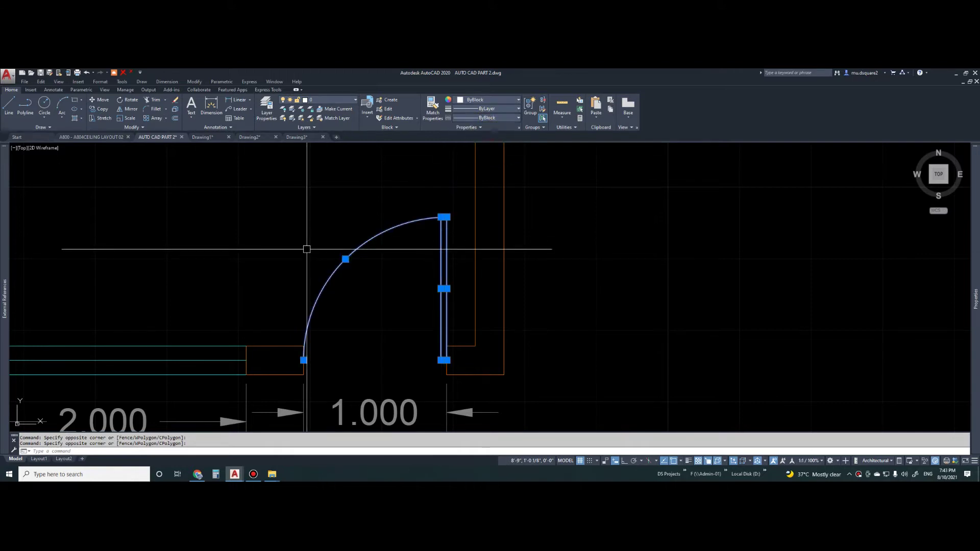
pyautogui.scroll(-5, 318, 247)
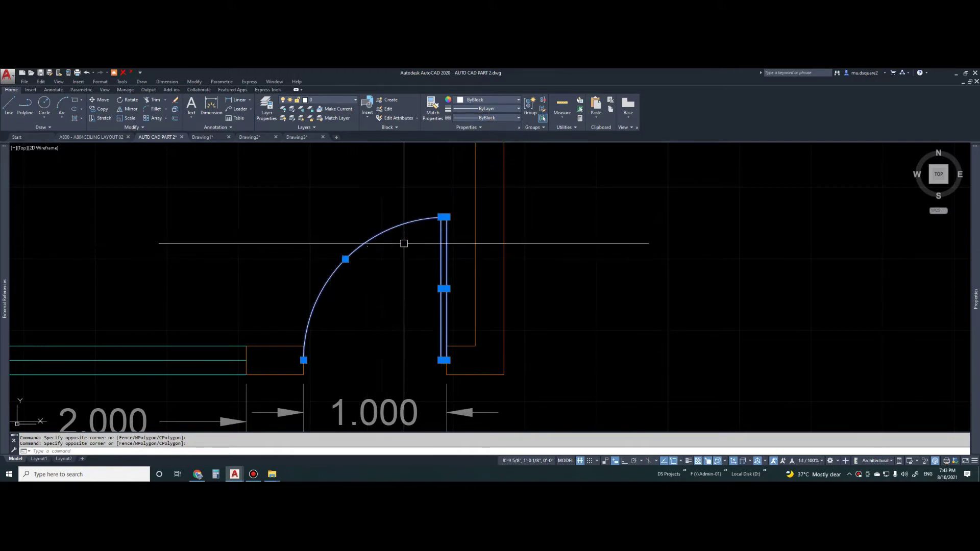
pyautogui.press('Escape')
pyautogui.scroll(4, 405, 260)
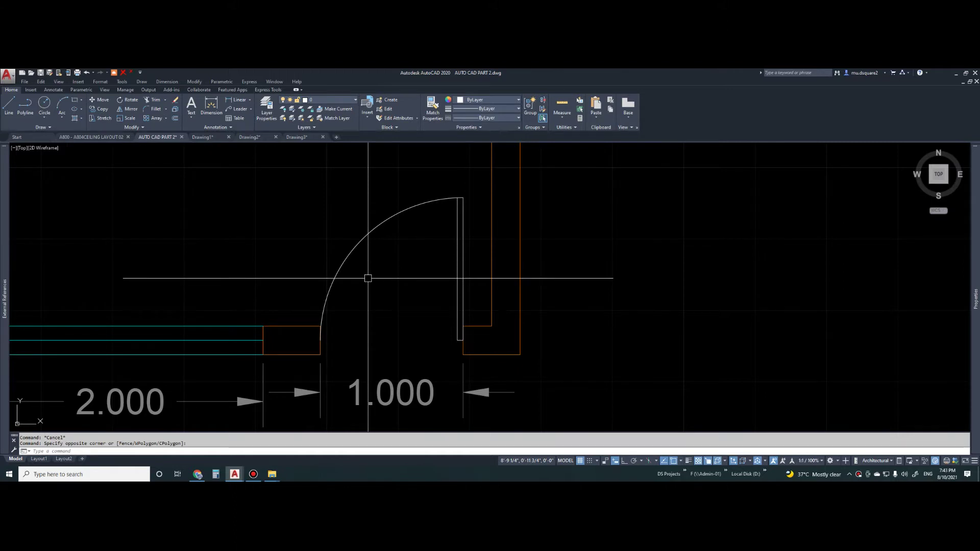
# Start a block definition named "door" with its base point at the lower outer corner of the door leaf
pyautogui.write('B')
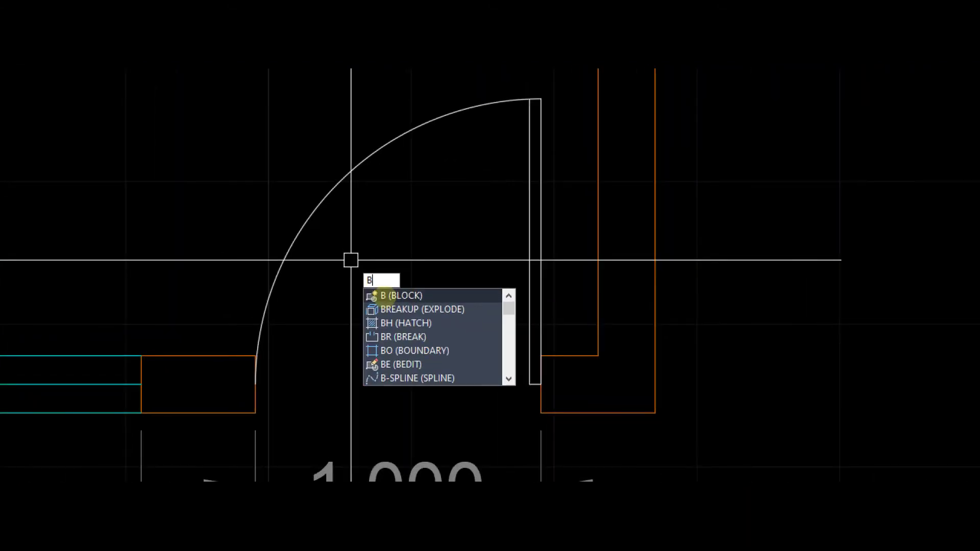
pyautogui.click(385, 297)
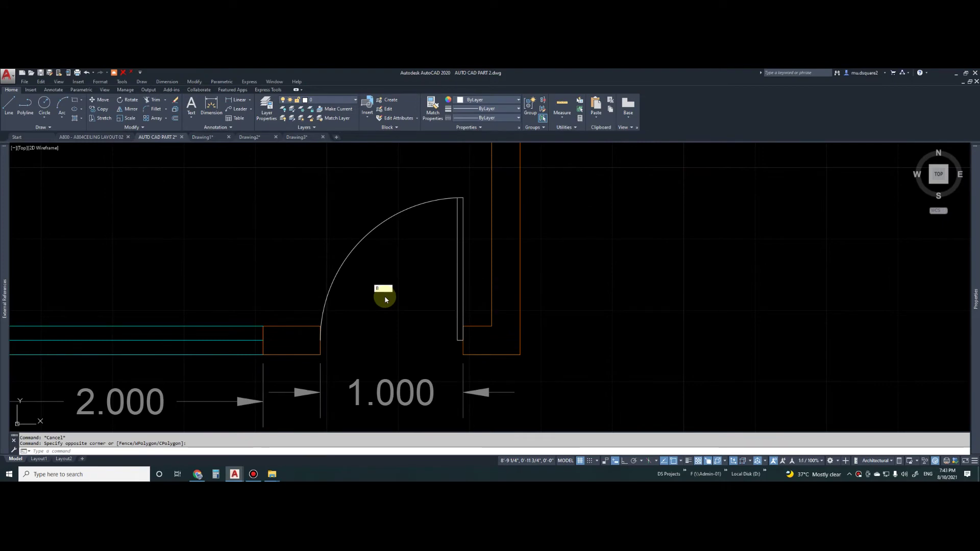
pyautogui.press('Return')
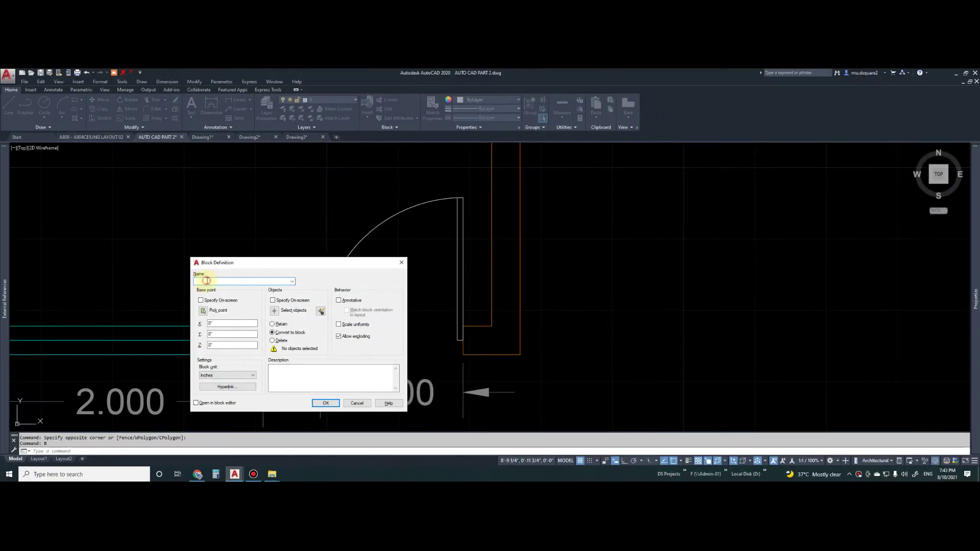
pyautogui.click(206, 280)
pyautogui.write('door')
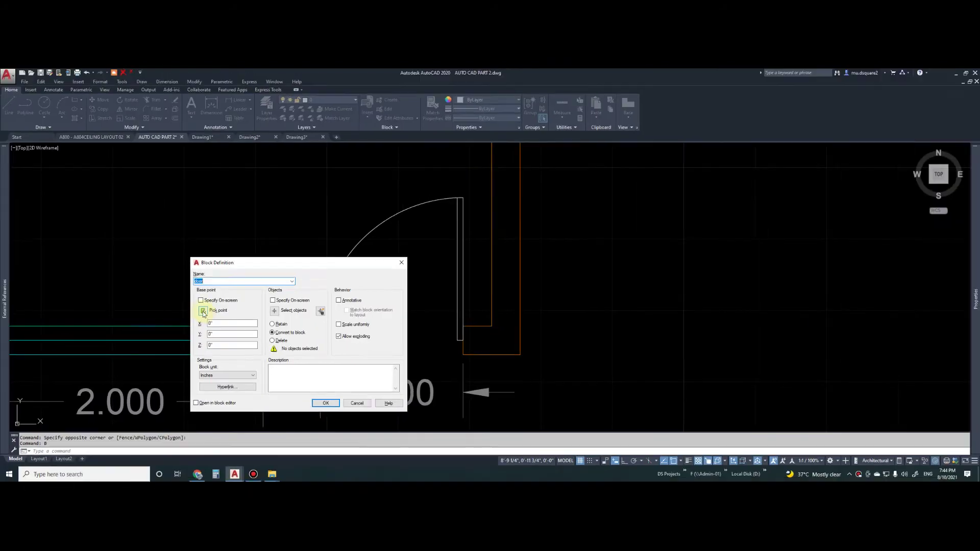
pyautogui.click(202, 308)
pyautogui.click(463, 340)
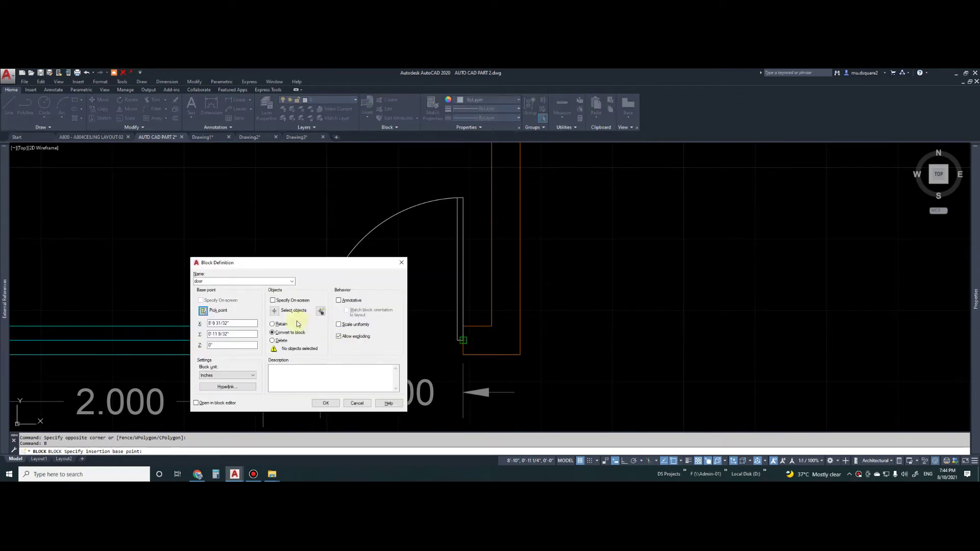
# Add the door's swing arc and leaf lines to the block definition and create the block, converting the originals
pyautogui.click(279, 315)
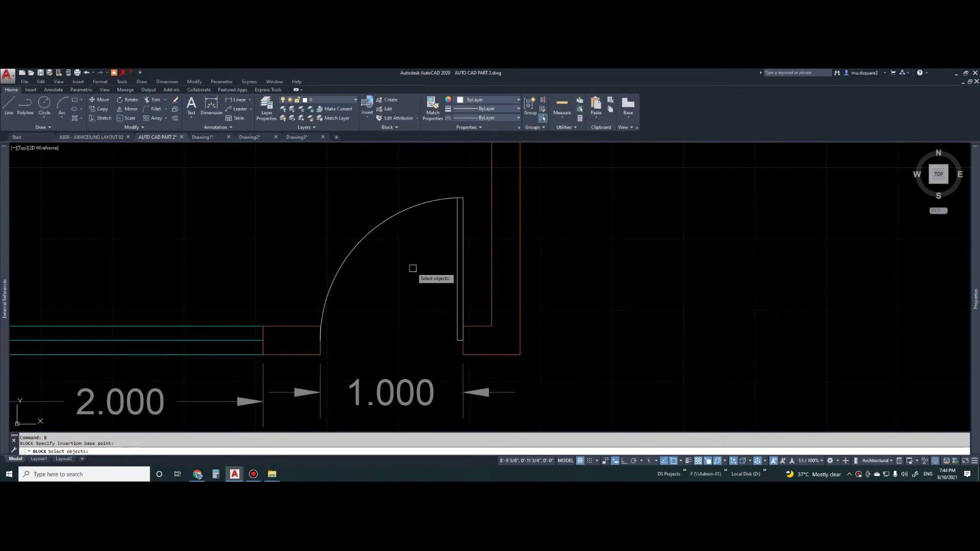
pyautogui.click(465, 187)
pyautogui.click(442, 220)
pyautogui.scroll(2, 444, 337)
pyautogui.click(442, 336)
pyautogui.click(514, 361)
pyautogui.scroll(-3, 466, 340)
pyautogui.click(393, 302)
pyautogui.click(481, 245)
pyautogui.click(446, 278)
pyautogui.press('Return')
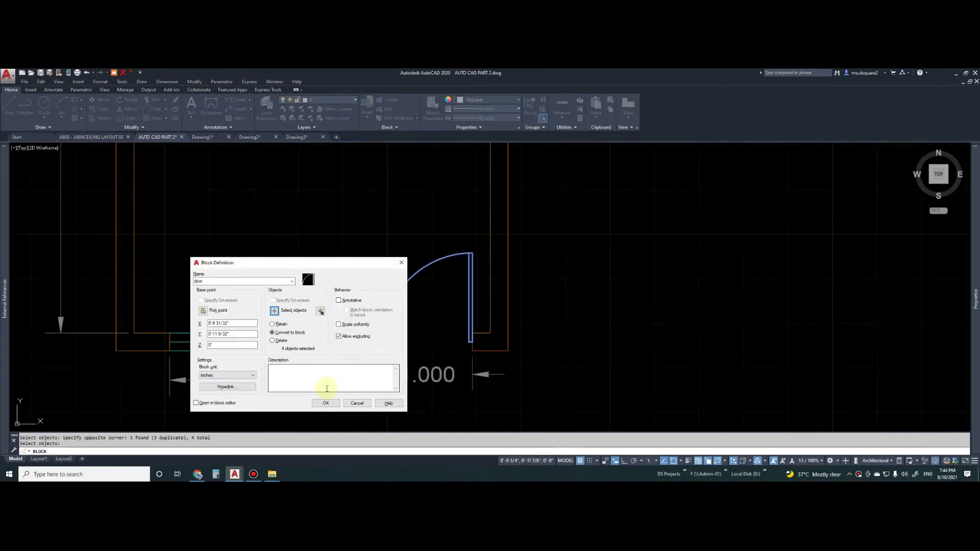
pyautogui.click(325, 405)
pyautogui.press('Escape')
# Check that the bedroom door selects as a single block
pyautogui.click(470, 258)
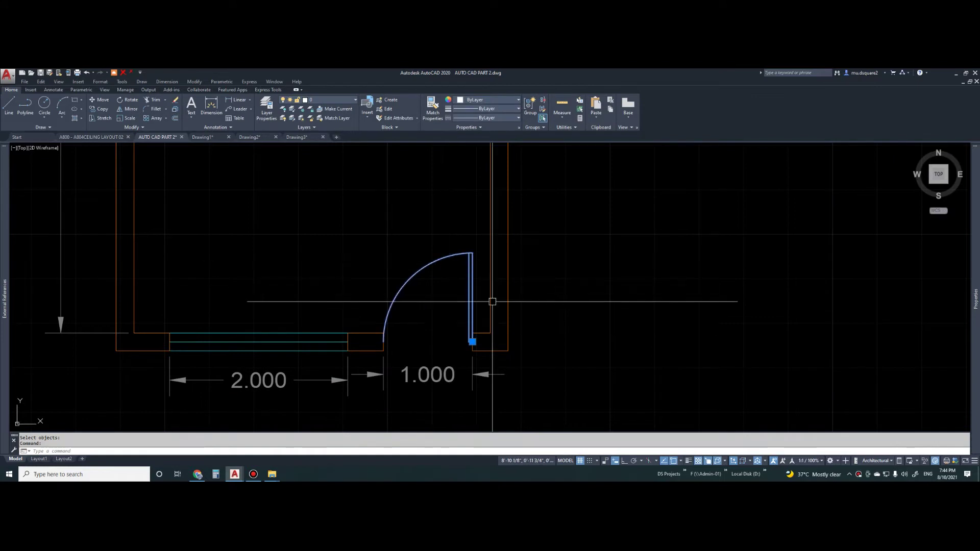
pyautogui.scroll(-4, 466, 281)
pyautogui.press('Escape')
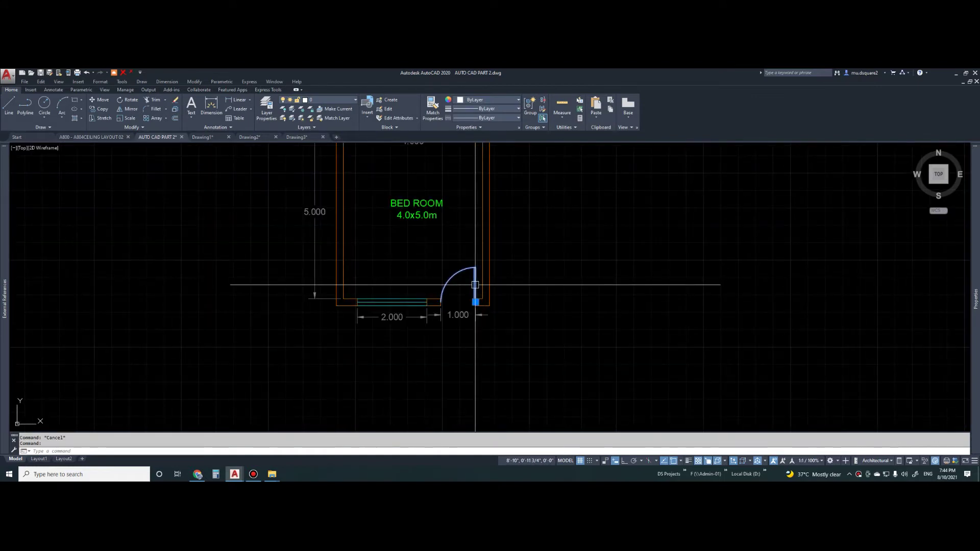
pyautogui.click(473, 272)
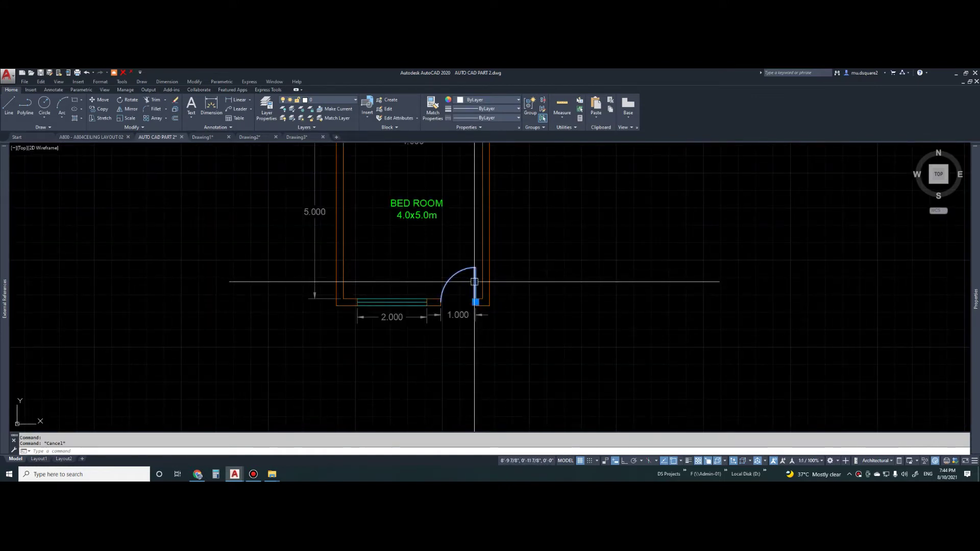
pyautogui.press('Escape')
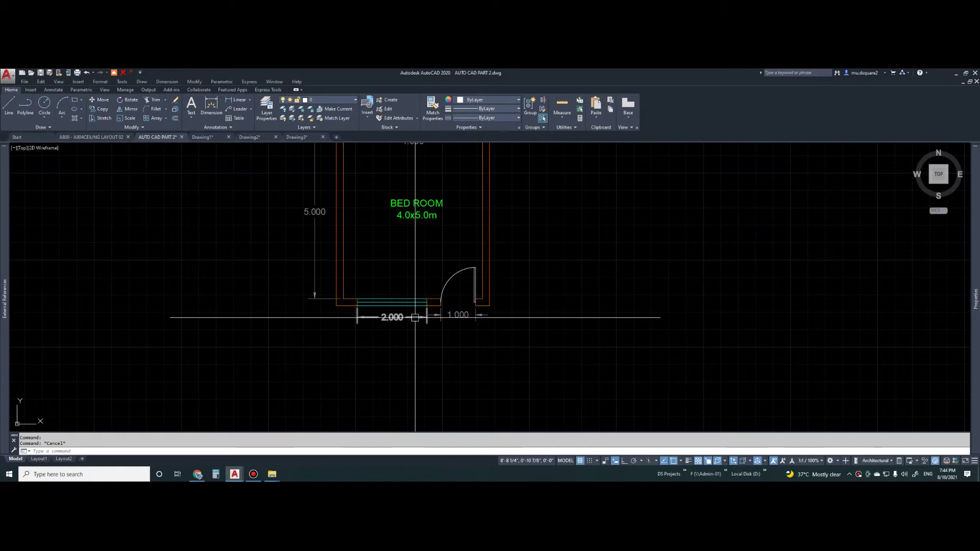
# Copy the door block to the empty space just outside the bedroom's right wall
pyautogui.write('co')
pyautogui.press('Return')
pyautogui.click(479, 283)
pyautogui.press('Return')
pyautogui.click(502, 341)
pyautogui.click(573, 353)
# Explode the copied door block outside the bedroom into separate objects
pyautogui.click(553, 306)
pyautogui.press('Escape')
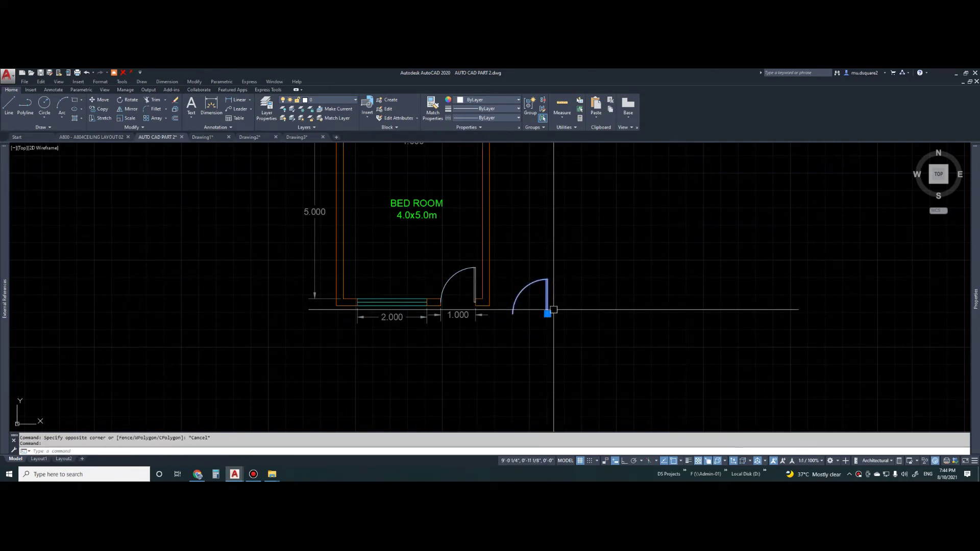
pyautogui.scroll(3, 567, 311)
pyautogui.write('x')
pyautogui.press('Return')
pyautogui.scroll(-1, 494, 301)
pyautogui.press('Escape')
pyautogui.click(504, 284)
pyautogui.press('Escape')
pyautogui.write('s')
pyautogui.press('Return')
pyautogui.press('Escape')
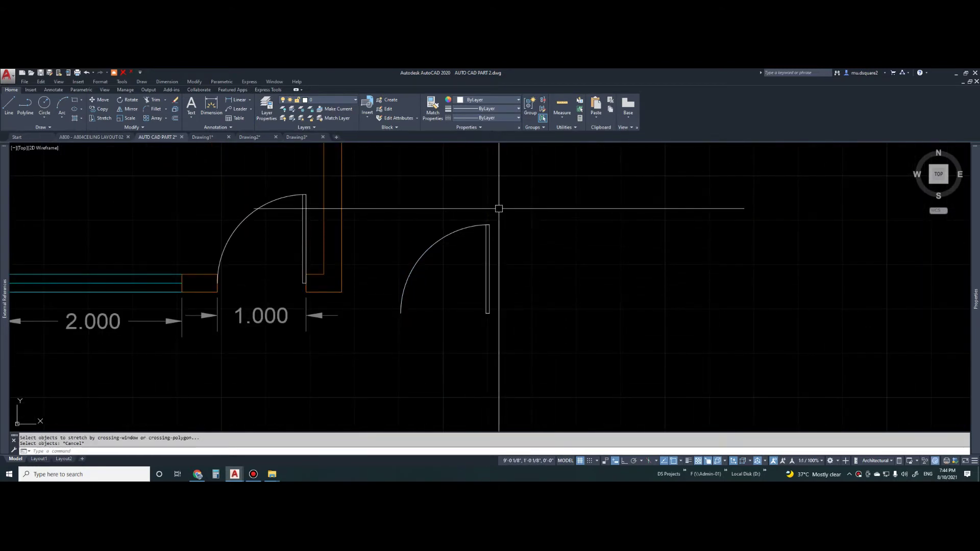
# Compare how the exploded door copy and the original door block select, ending with all parts of the exploded copy selected
pyautogui.click(494, 243)
pyautogui.press('Escape')
pyautogui.click(508, 188)
pyautogui.click(449, 337)
pyautogui.press('Escape')
pyautogui.scroll(-3, 407, 219)
pyautogui.click(357, 213)
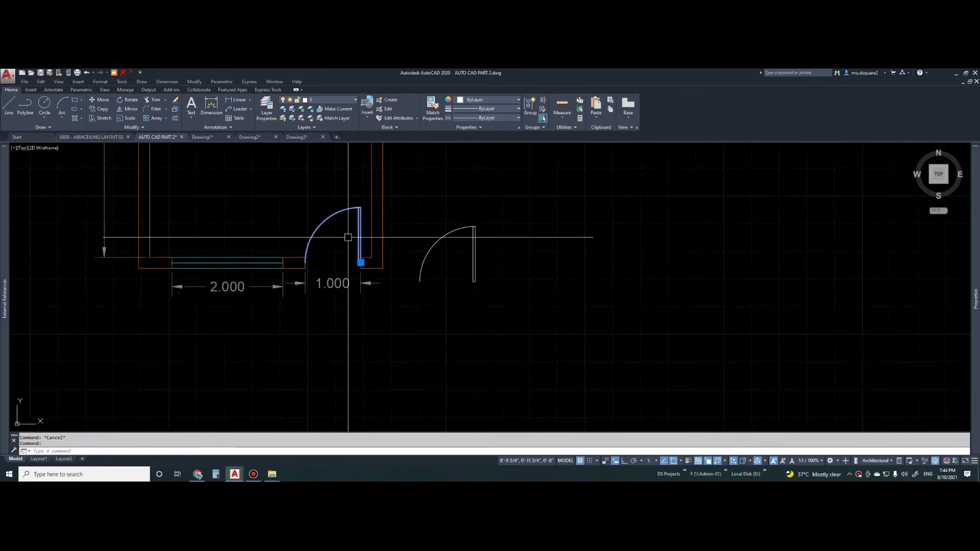
pyautogui.moveTo(347, 236); pyautogui.dragTo(372, 255, button='middle')
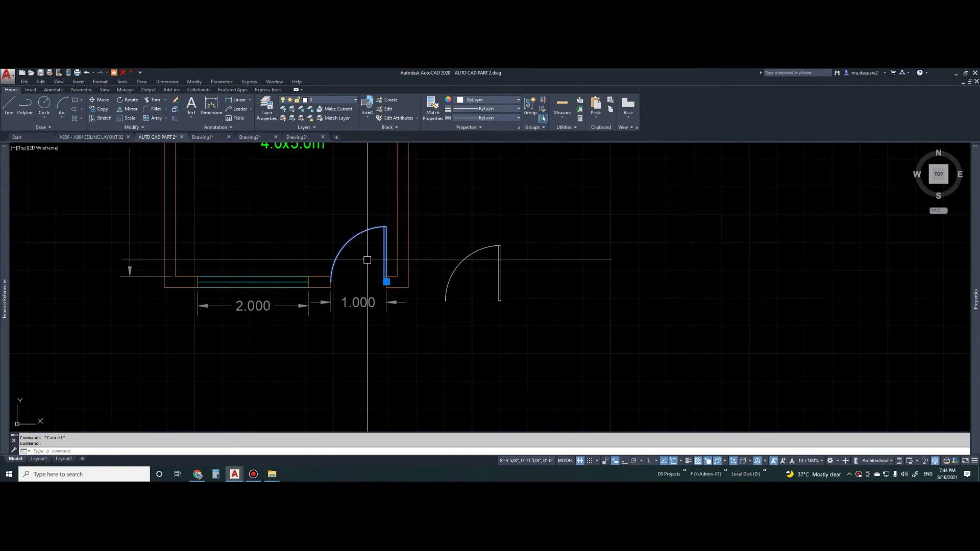
pyautogui.press('Escape')
pyautogui.click(437, 220)
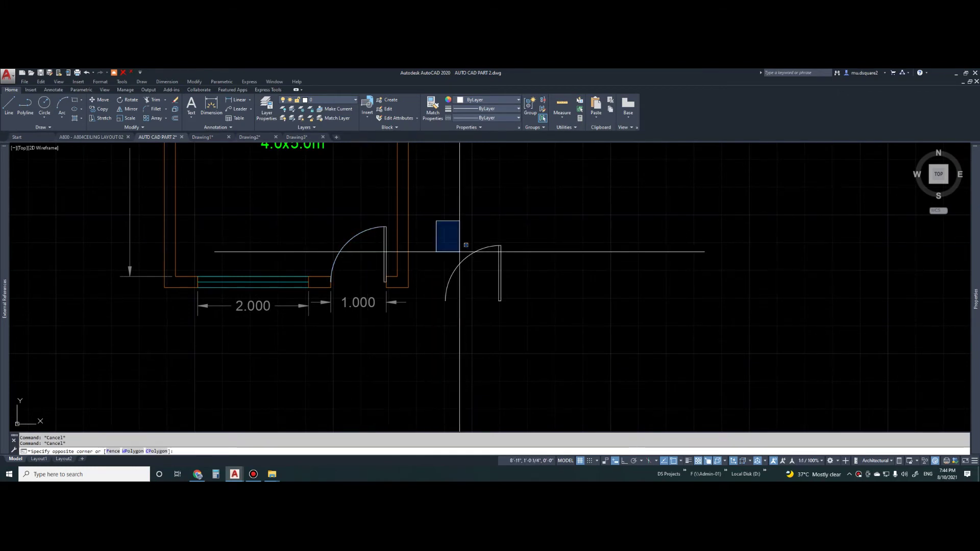
pyautogui.click(528, 316)
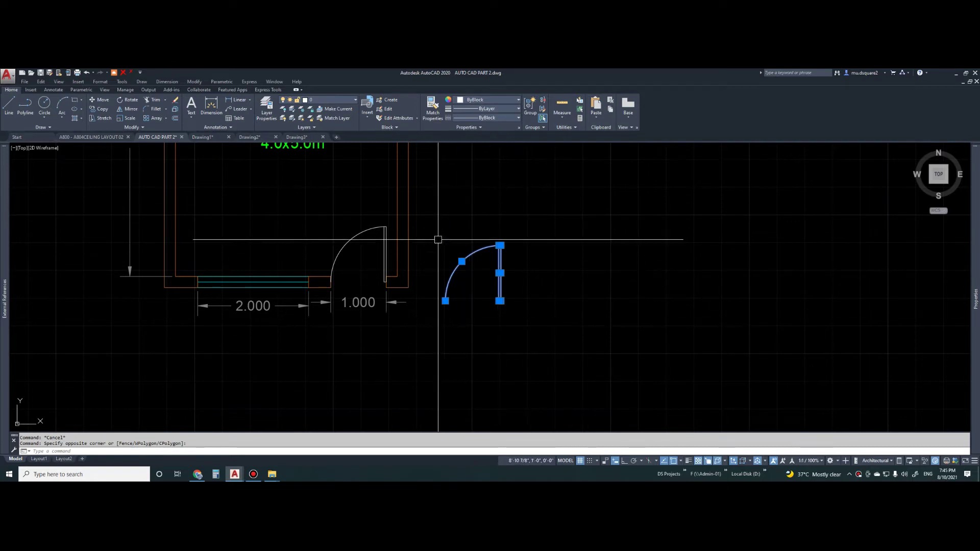
# Erase the exploded door copy and assign the bedroom door block to the DOOR layer
pyautogui.press('Delete')
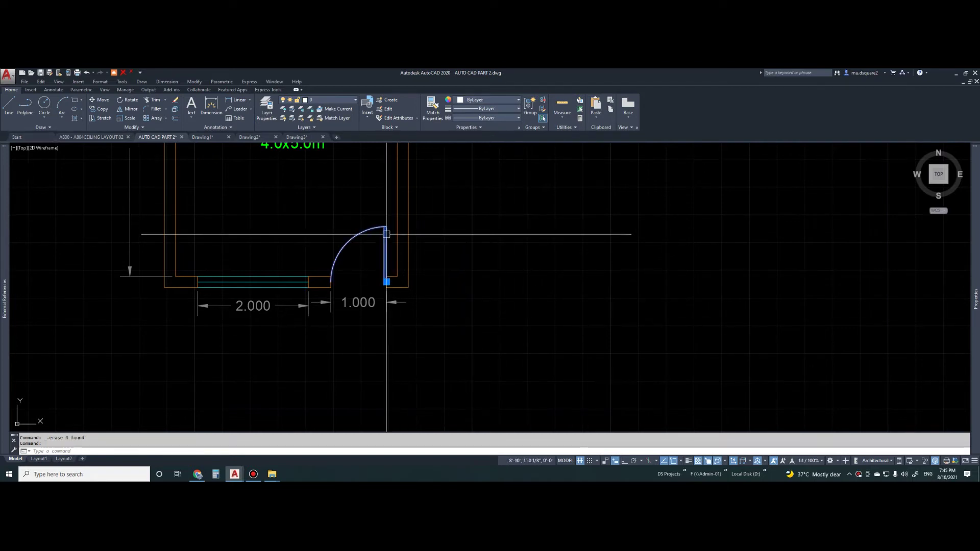
pyautogui.click(317, 100)
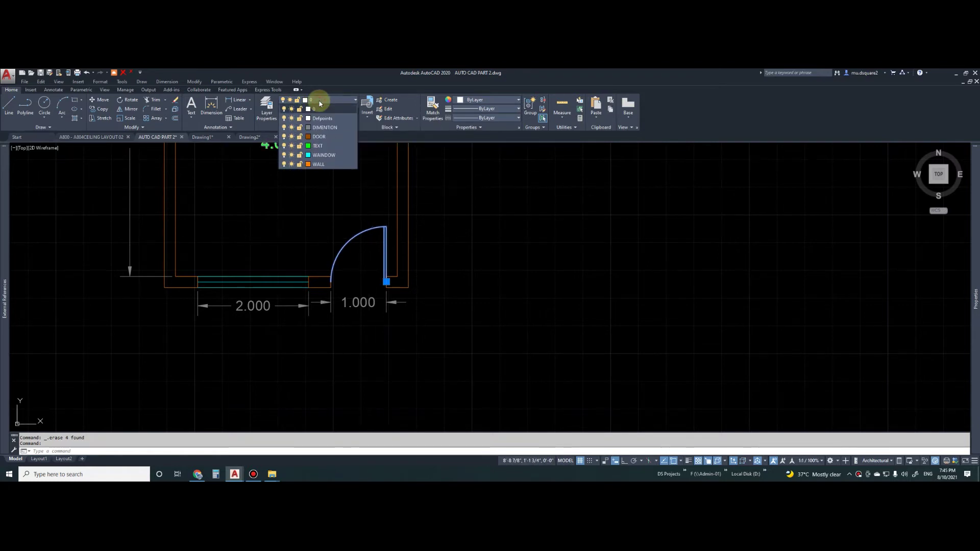
pyautogui.click(334, 139)
pyautogui.click(382, 234)
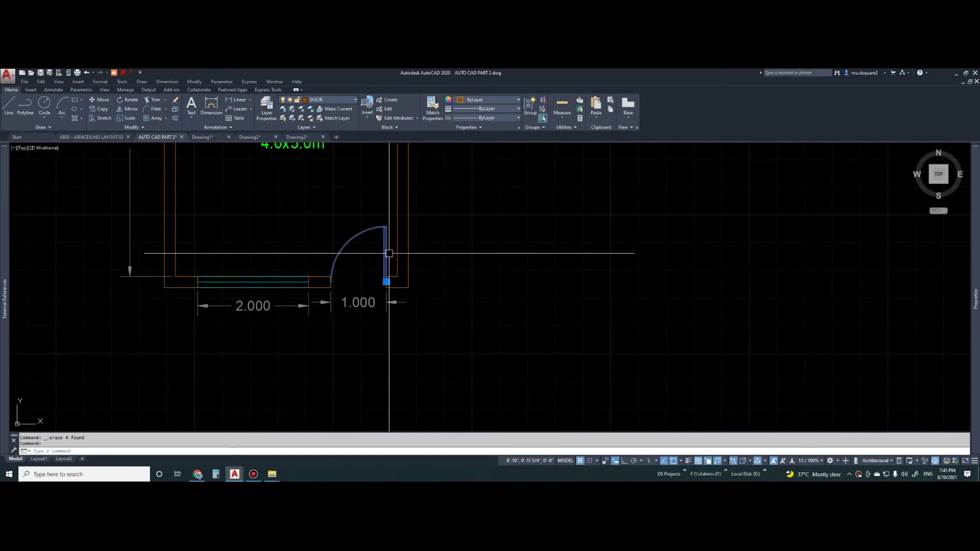
pyautogui.press('Escape')
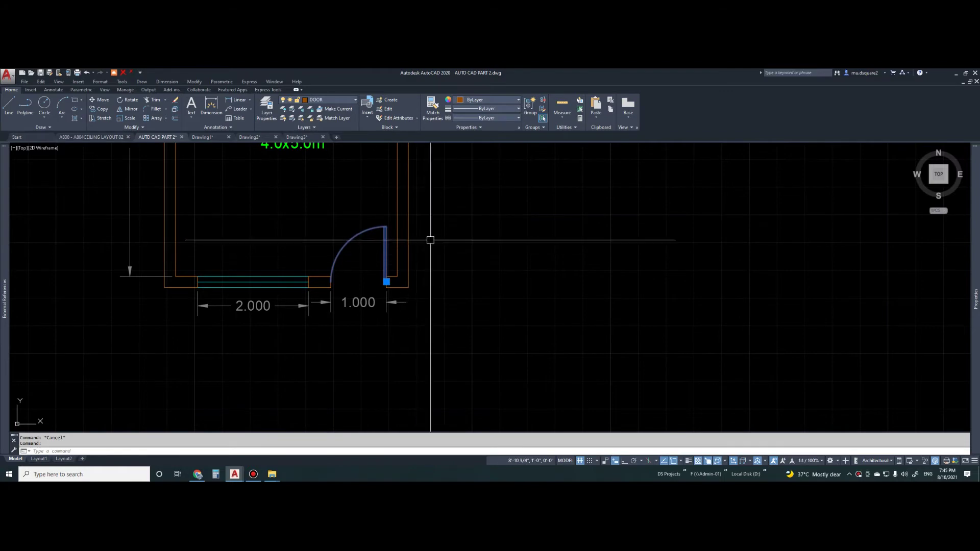
# Override the bedroom door block's colour with red 205,32,39
pyautogui.moveTo(430, 241); pyautogui.dragTo(471, 311, button='middle')
pyautogui.click(426, 328)
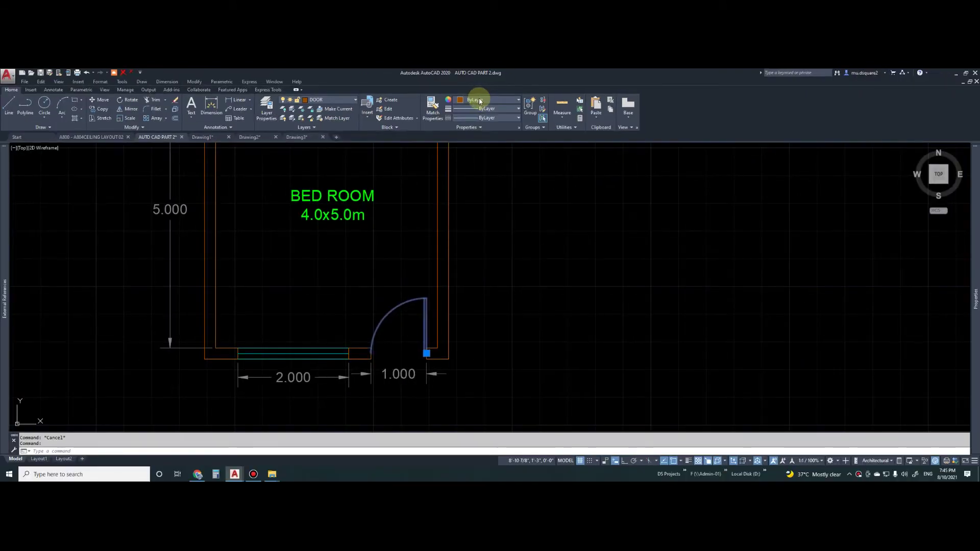
pyautogui.click(480, 100)
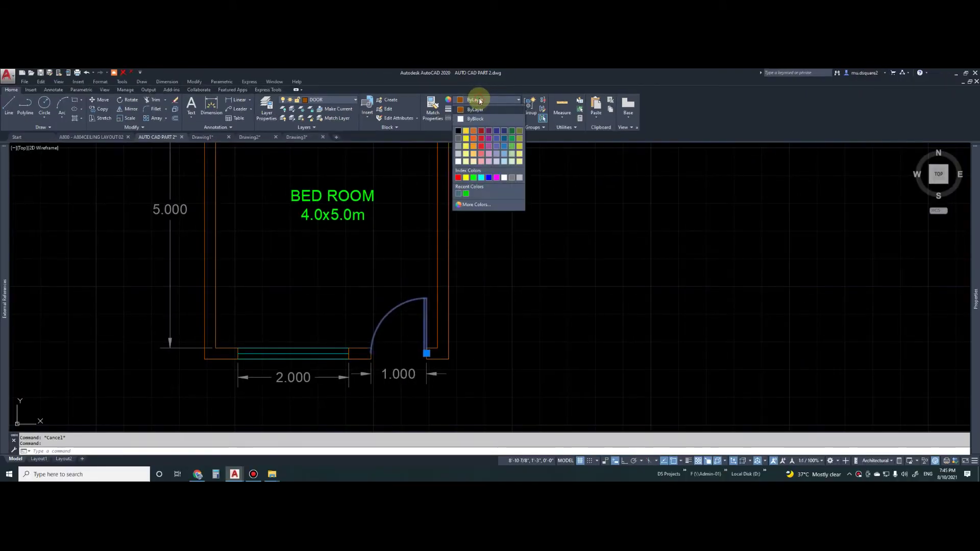
pyautogui.click(480, 143)
pyautogui.press('Escape')
pyautogui.moveTo(430, 323); pyautogui.dragTo(436, 295, button='middle')
pyautogui.press('Escape')
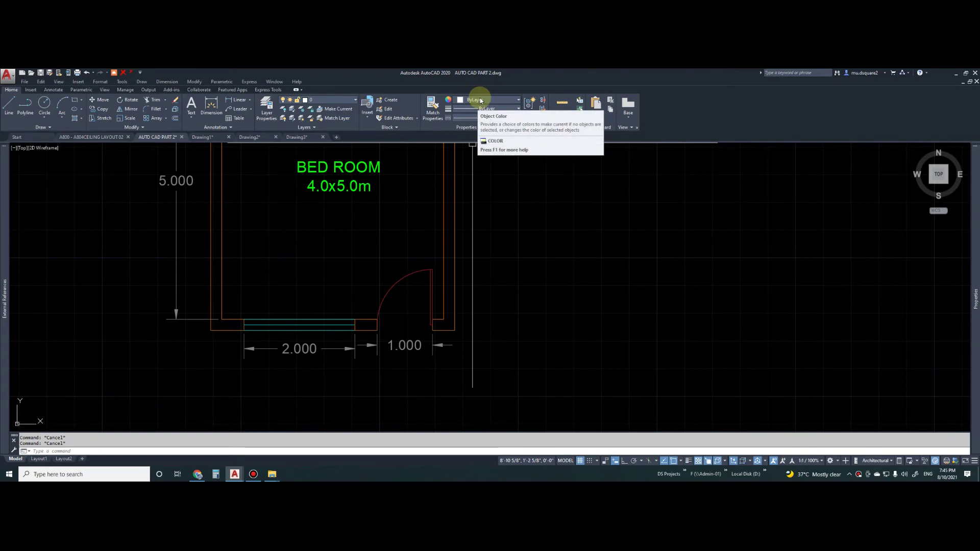
# Load the DASHED2 linetype from the acad.lin file into the drawing
pyautogui.click(430, 299)
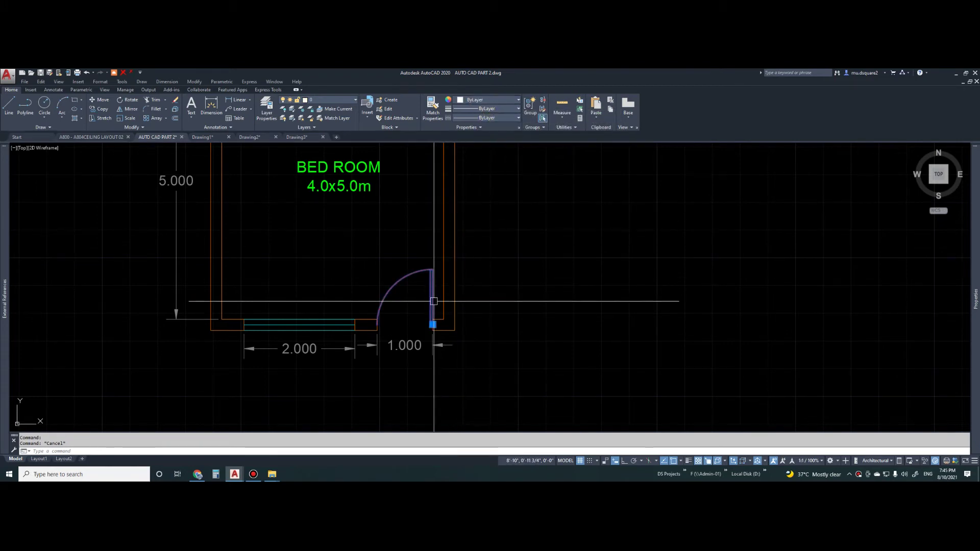
pyautogui.click(498, 118)
pyautogui.click(499, 127)
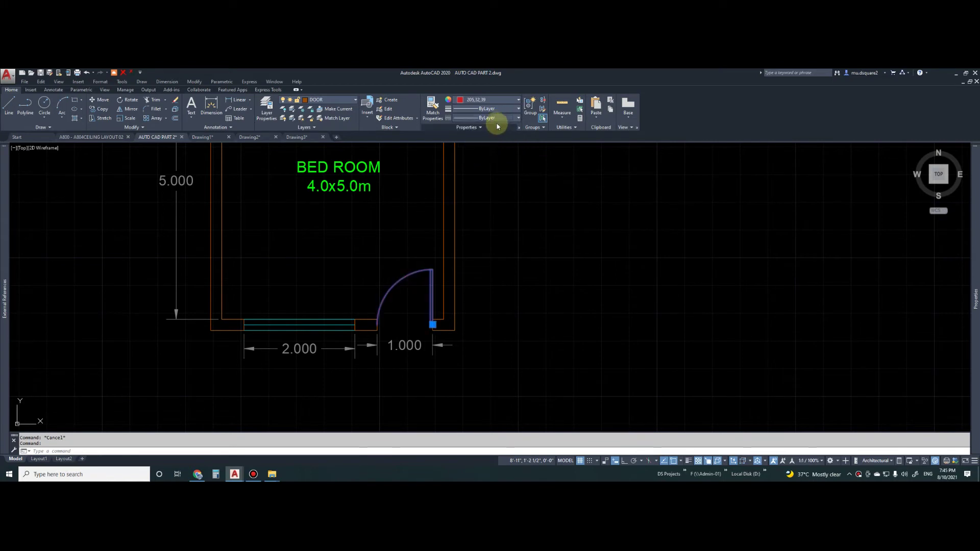
pyautogui.click(494, 118)
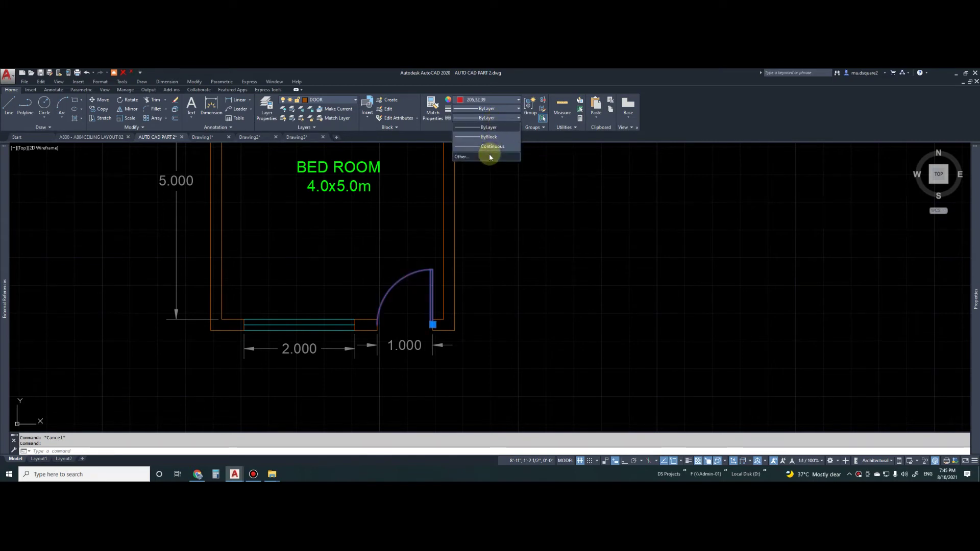
pyautogui.click(462, 156)
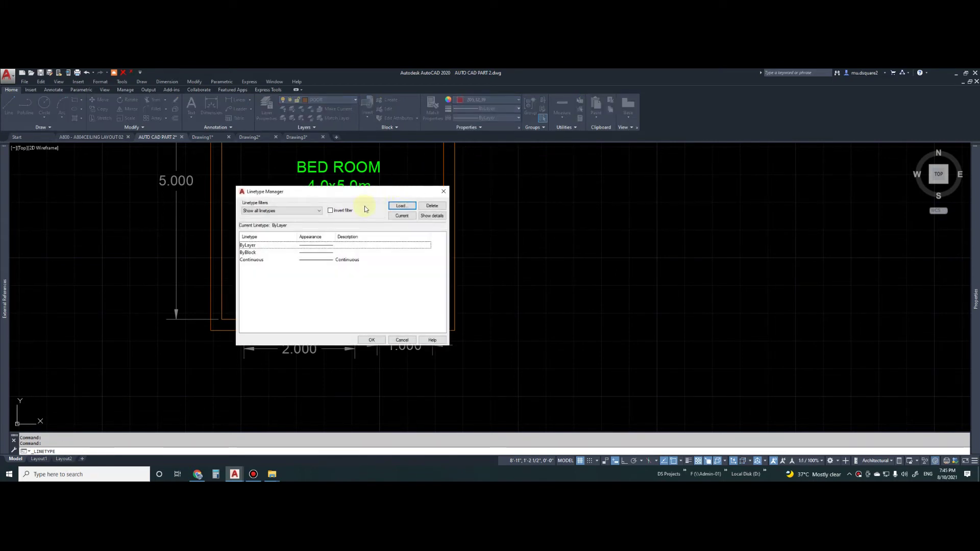
pyautogui.click(398, 206)
pyautogui.click(365, 260)
pyautogui.scroll(-1, 330, 291)
pyautogui.scroll(1, 319, 291)
pyautogui.scroll(-5, 314, 293)
pyautogui.scroll(-2, 312, 293)
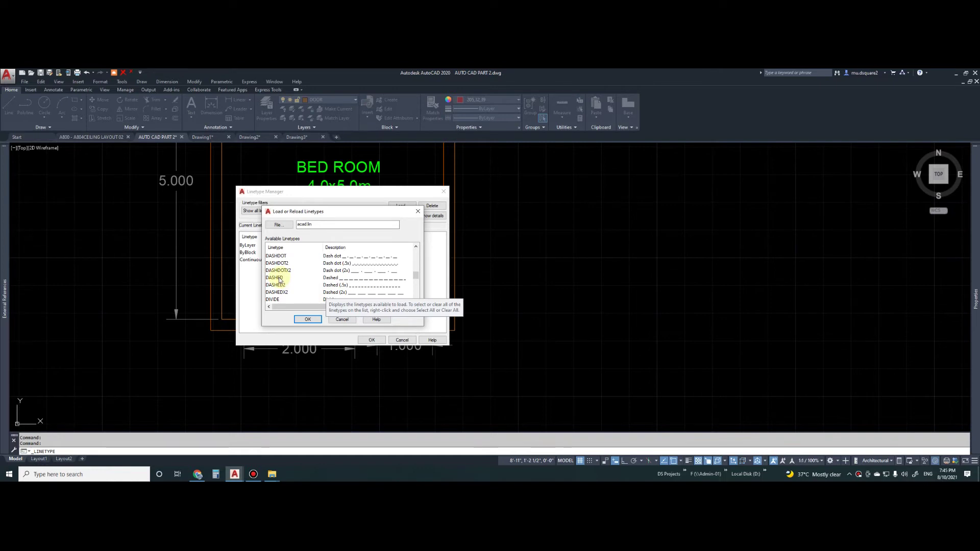
pyautogui.click(280, 279)
pyautogui.click(281, 286)
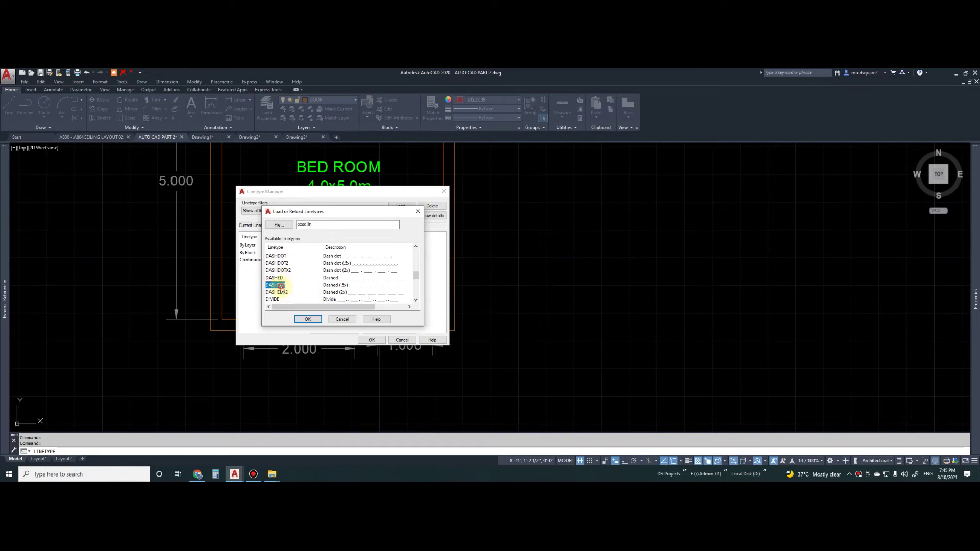
pyautogui.click(307, 320)
pyautogui.click(371, 340)
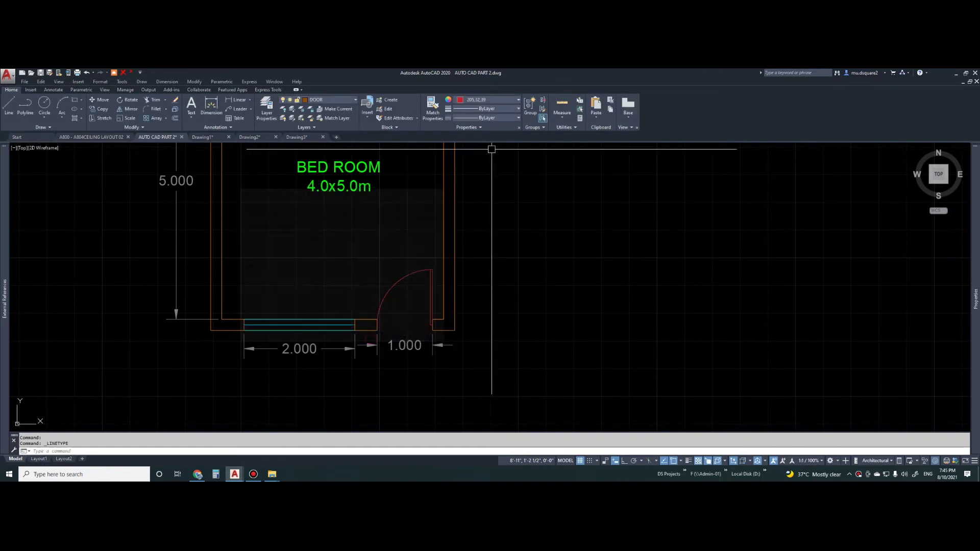
# Apply the DASHED2 linetype to the bedroom door block
pyautogui.click(395, 284)
pyautogui.click(491, 118)
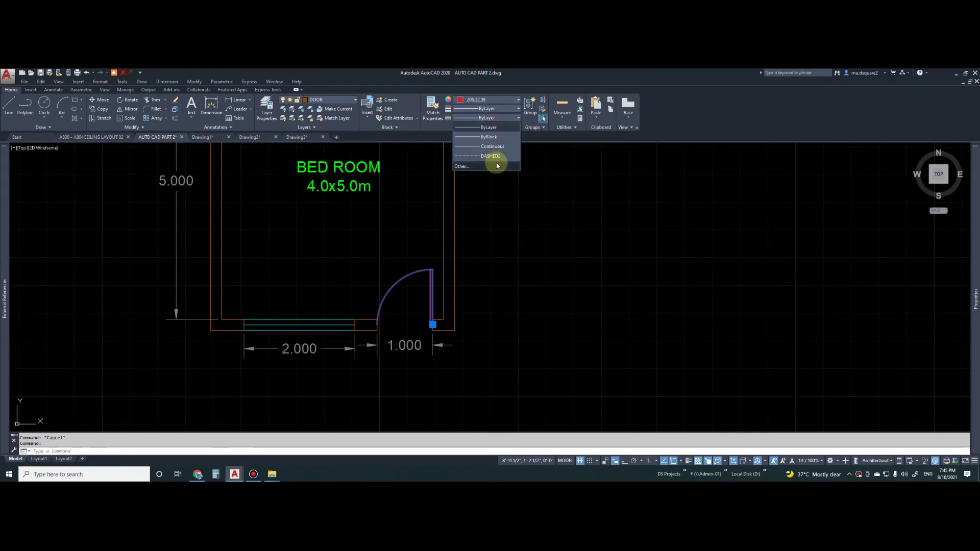
pyautogui.click(494, 157)
pyautogui.scroll(2, 432, 274)
pyautogui.press('Escape')
pyautogui.moveTo(477, 186); pyautogui.dragTo(479, 235, button='middle')
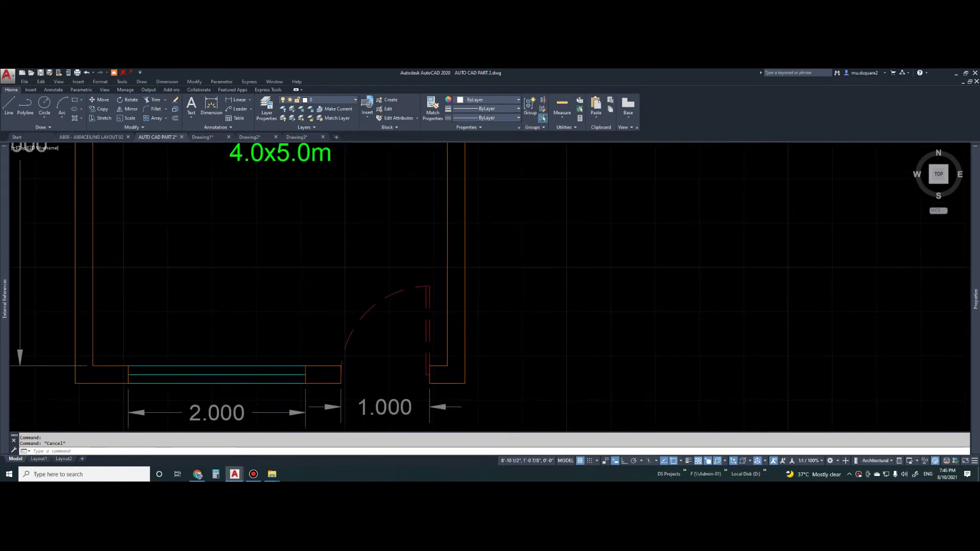
pyautogui.scroll(-2, 476, 218)
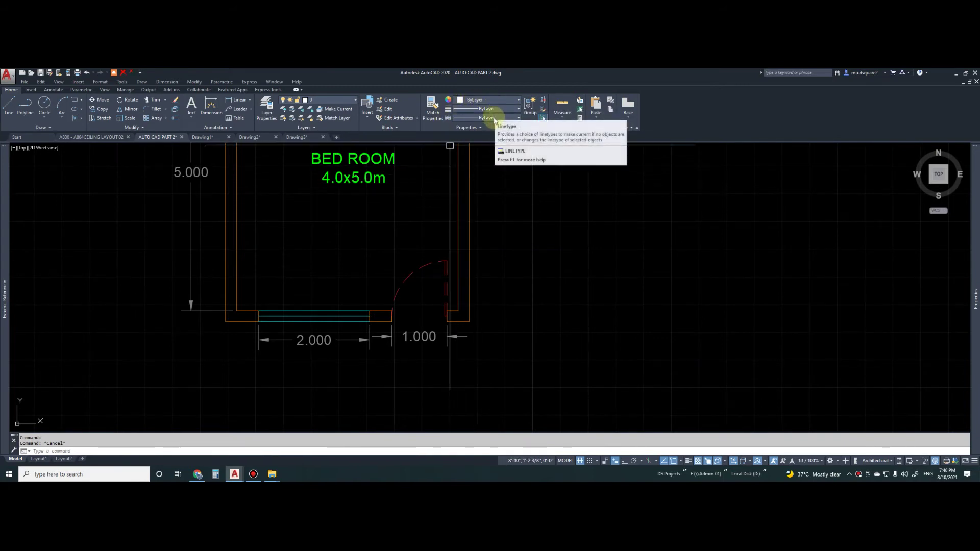
# Inspect the linetype scale and position in the bedroom door block's properties
pyautogui.click(446, 275)
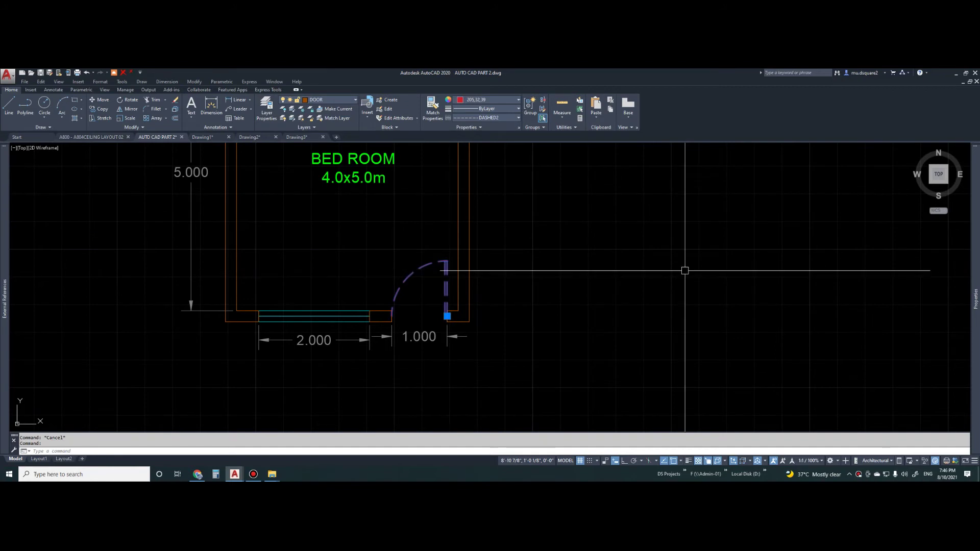
pyautogui.click(975, 259)
pyautogui.click(847, 192)
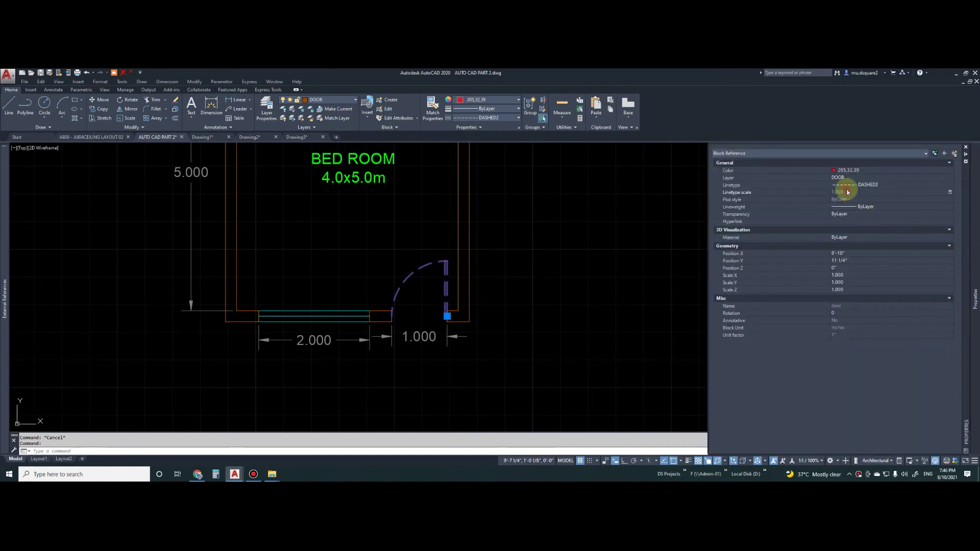
pyautogui.click(847, 261)
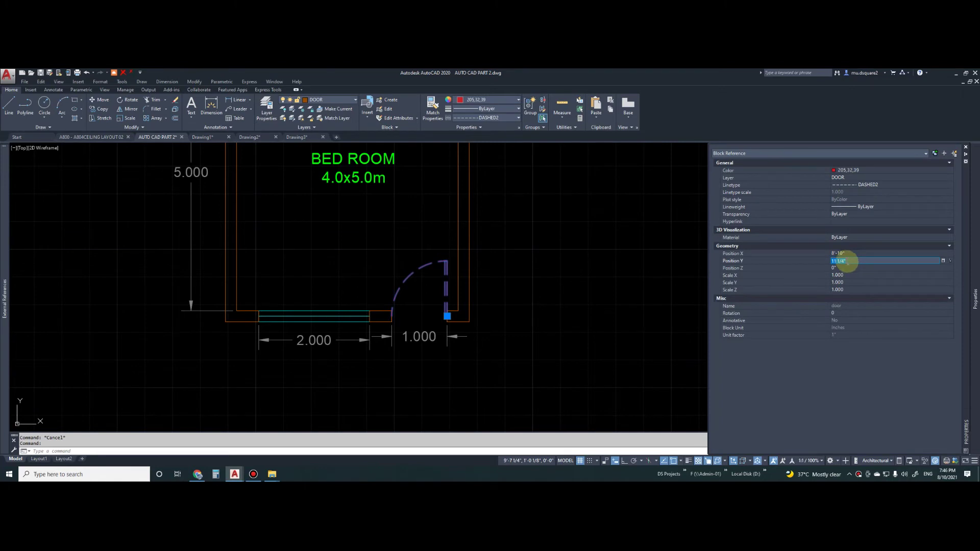
pyautogui.press('Escape')
pyautogui.press('Escape')
pyautogui.moveTo(496, 261); pyautogui.dragTo(452, 264, button='middle')
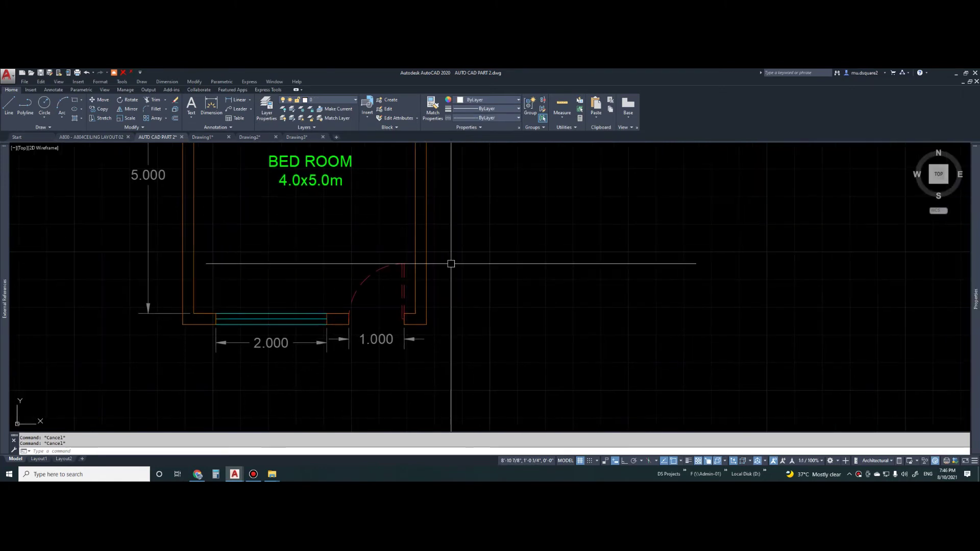
pyautogui.click(406, 280)
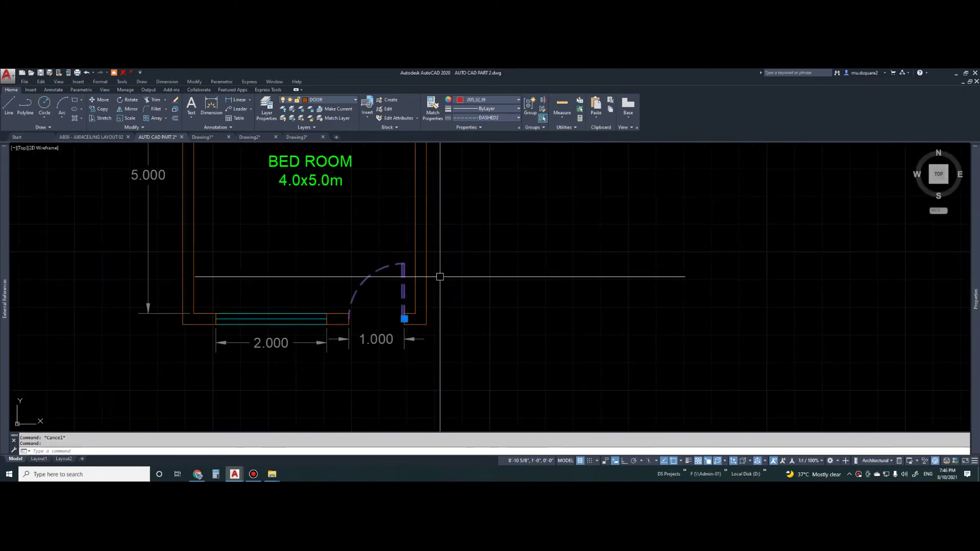
pyautogui.press('Escape')
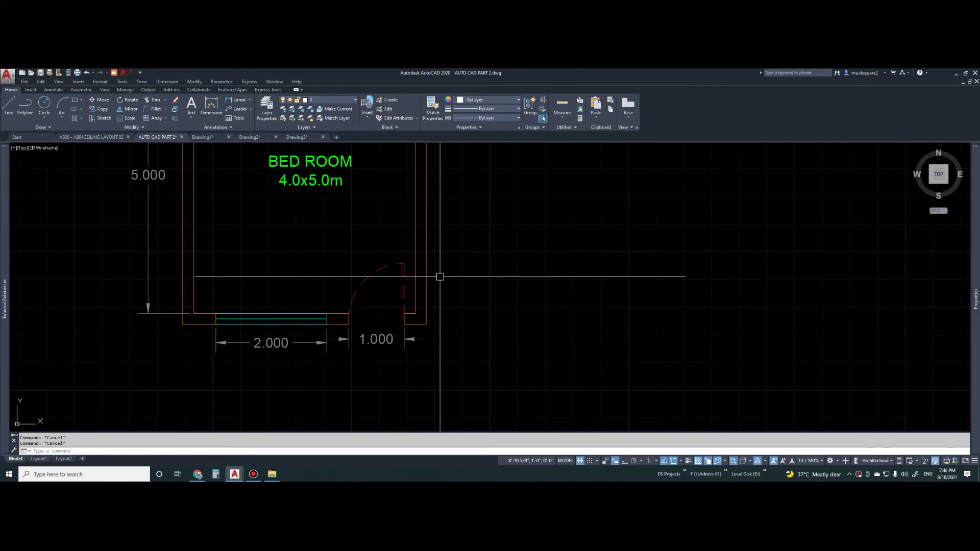
# Copy the dashed door block into the empty space outside the bedroom's right wall
pyautogui.moveTo(470, 302); pyautogui.dragTo(405, 335, button='middle')
pyautogui.scroll(-2, 405, 350)
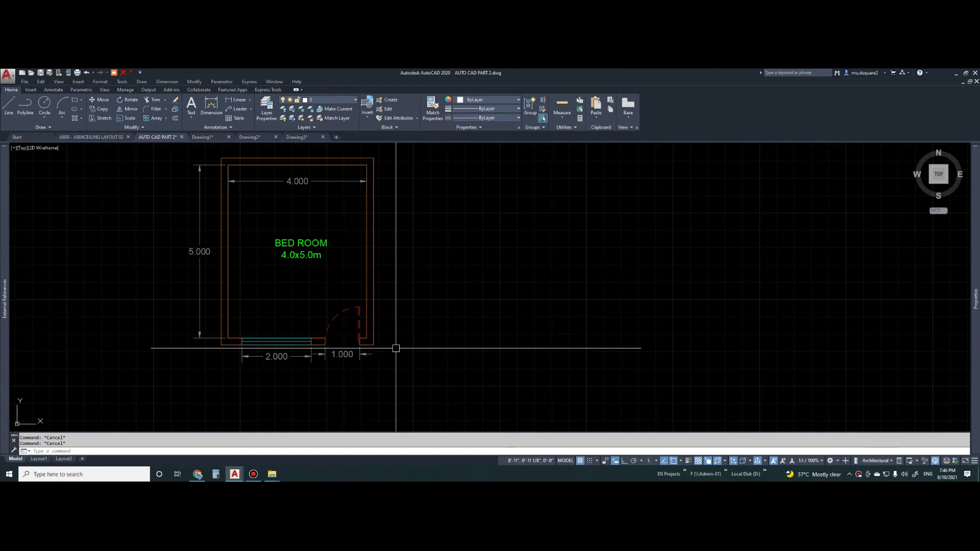
pyautogui.scroll(2, 368, 339)
pyautogui.scroll(-4, 357, 333)
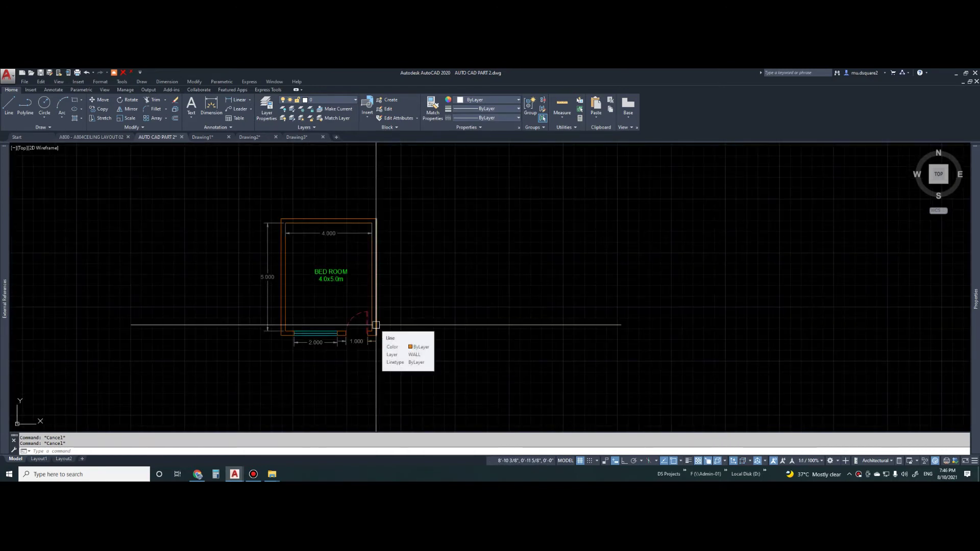
pyautogui.write('co')
pyautogui.press('Return')
pyautogui.click(355, 314)
pyautogui.press('Return')
pyautogui.click(361, 321)
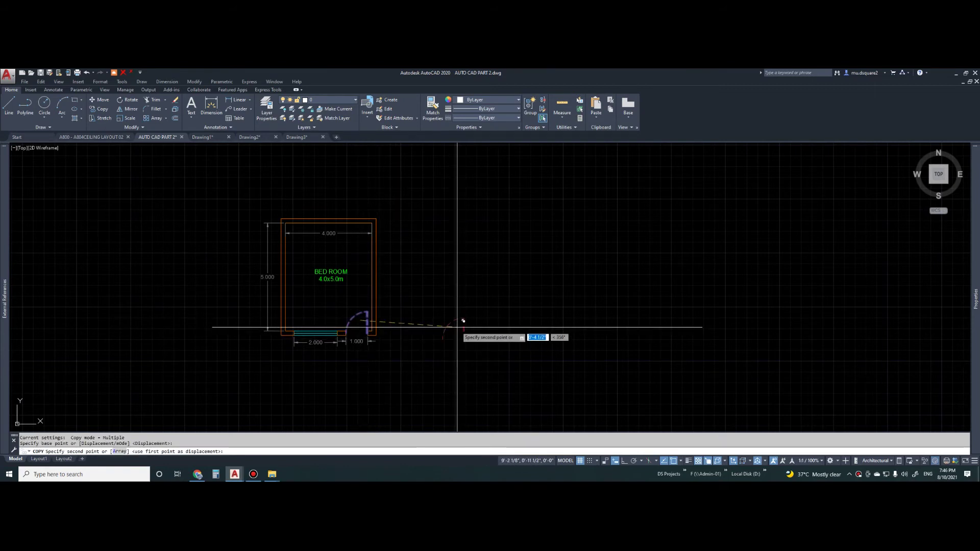
pyautogui.click(447, 331)
pyautogui.press('Escape')
pyautogui.press('Escape')
# Explode the copied door and set the colour and linetype of all its parts to ByLayer
pyautogui.scroll(4, 452, 327)
pyautogui.click(467, 263)
pyautogui.click(393, 376)
pyautogui.click(480, 101)
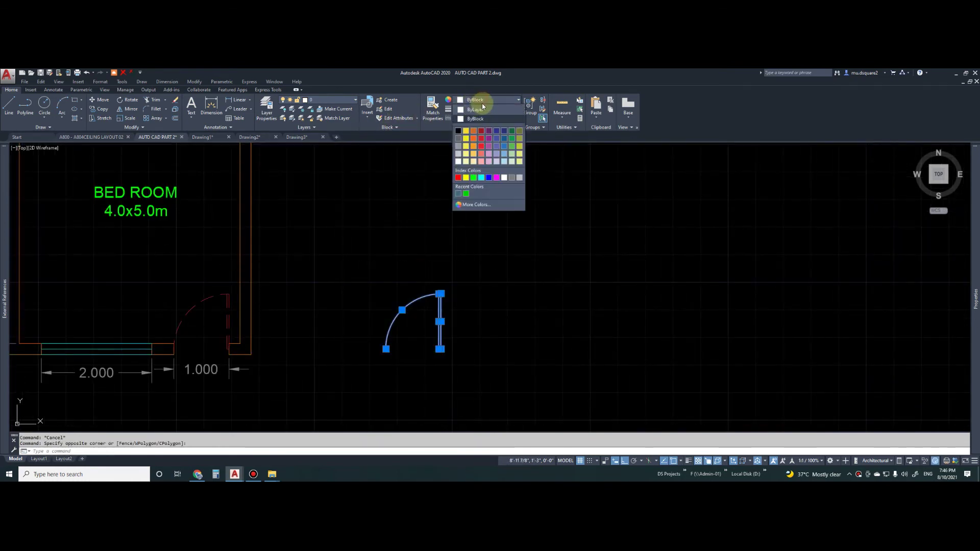
pyautogui.click(482, 109)
pyautogui.click(485, 118)
pyautogui.click(485, 128)
pyautogui.press('Escape')
pyautogui.moveTo(485, 337); pyautogui.dragTo(481, 314, button='middle')
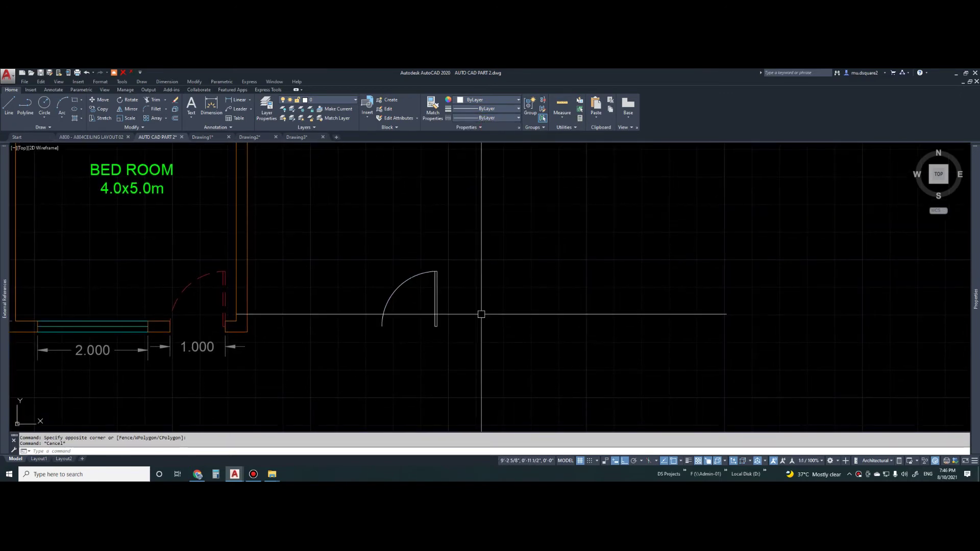
# Define the exploded door's four objects as block "door 2", with its base point at the lower end of the door leaf
pyautogui.write('b')
pyautogui.press('Return')
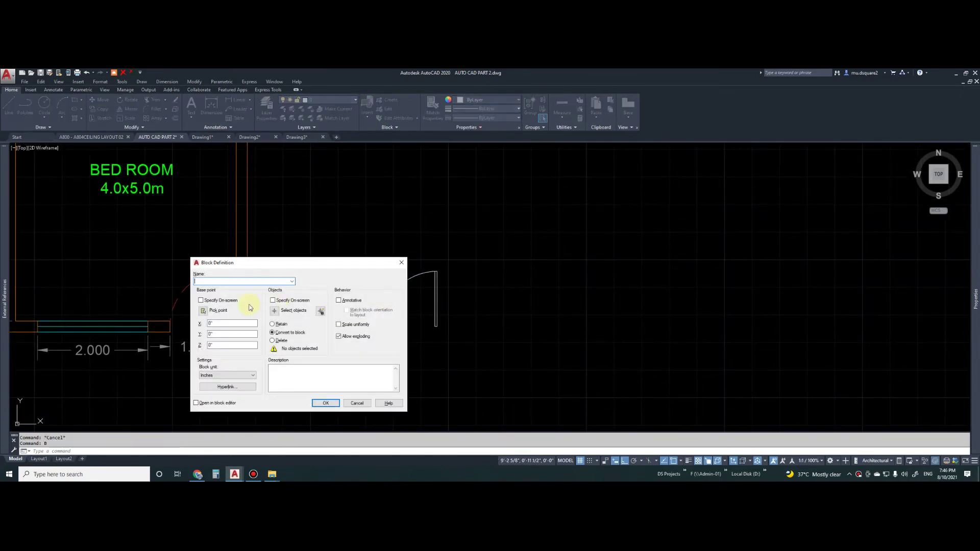
pyautogui.click(203, 311)
pyautogui.click(437, 325)
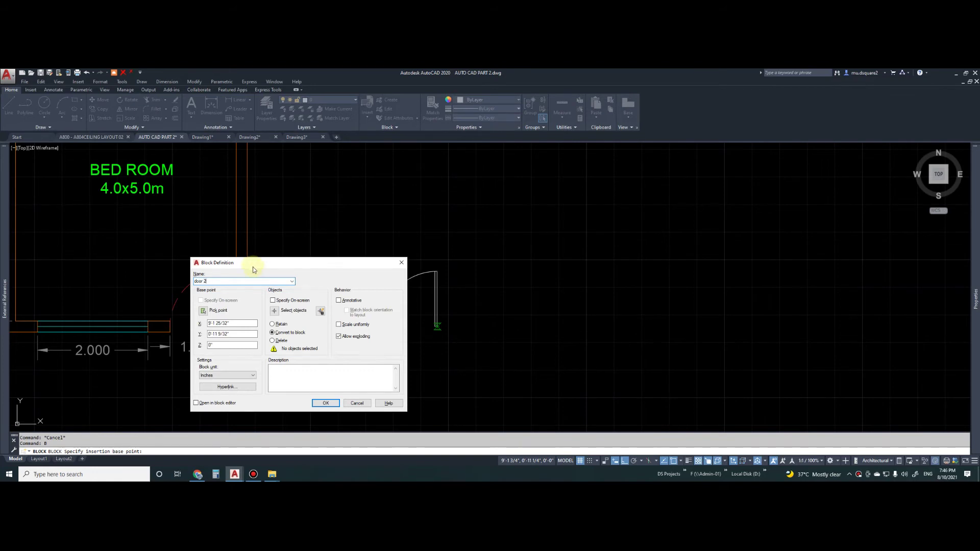
pyautogui.click(273, 309)
pyautogui.click(296, 237)
pyautogui.click(501, 357)
pyautogui.press('Return')
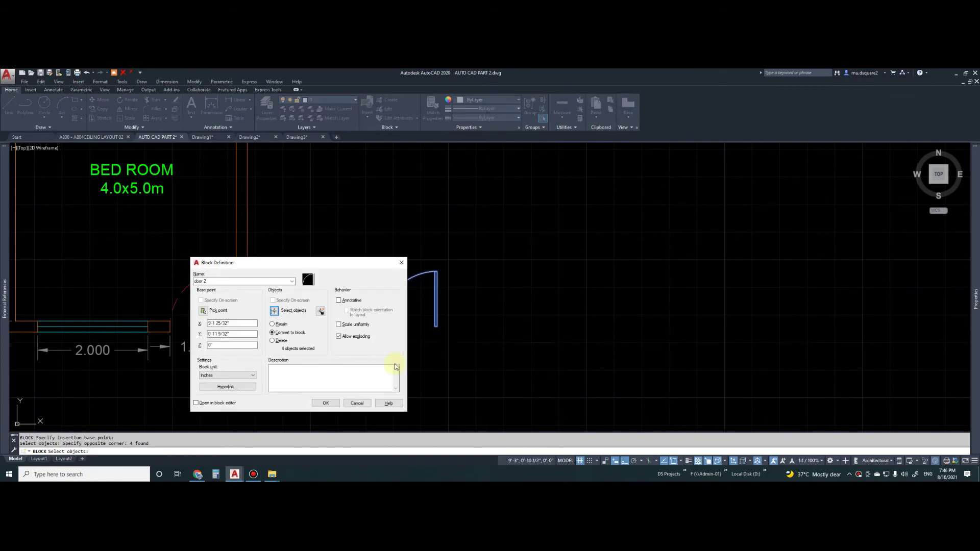
pyautogui.click(325, 403)
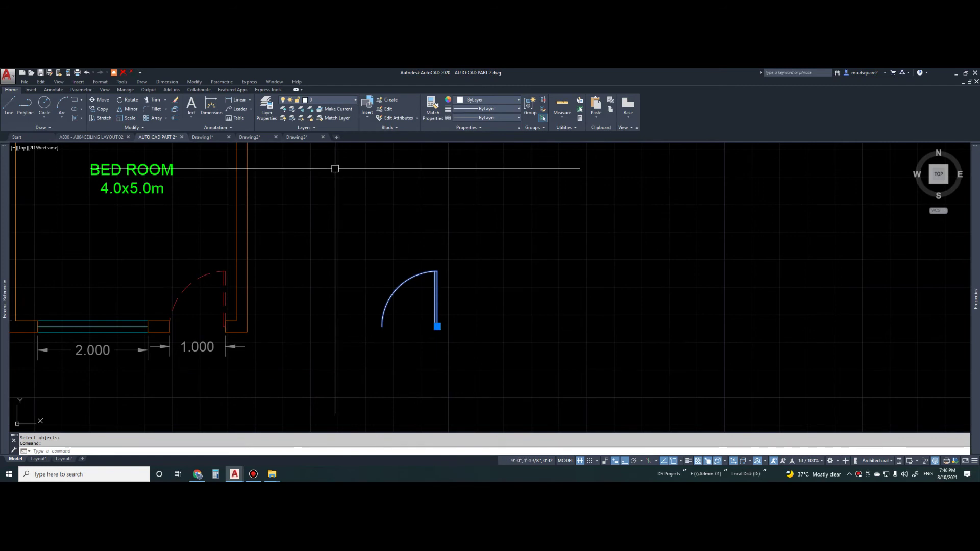
# Assign the new "door 2" block outside the bedroom to the DOOR layer
pyautogui.click(326, 100)
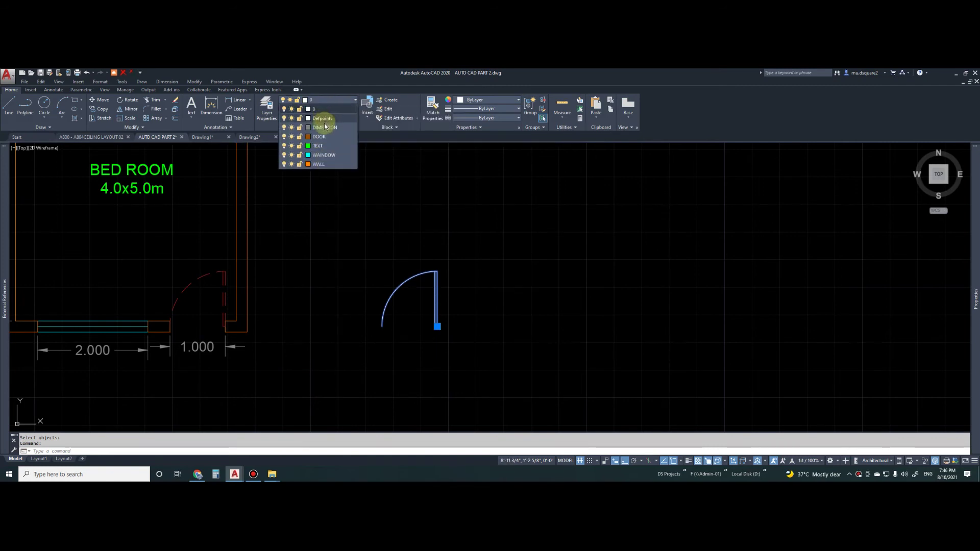
pyautogui.click(326, 138)
pyautogui.press('Escape')
# Override the "door 2" block's colour with a green from the colour palette
pyautogui.click(406, 297)
pyautogui.click(448, 145)
pyautogui.click(490, 100)
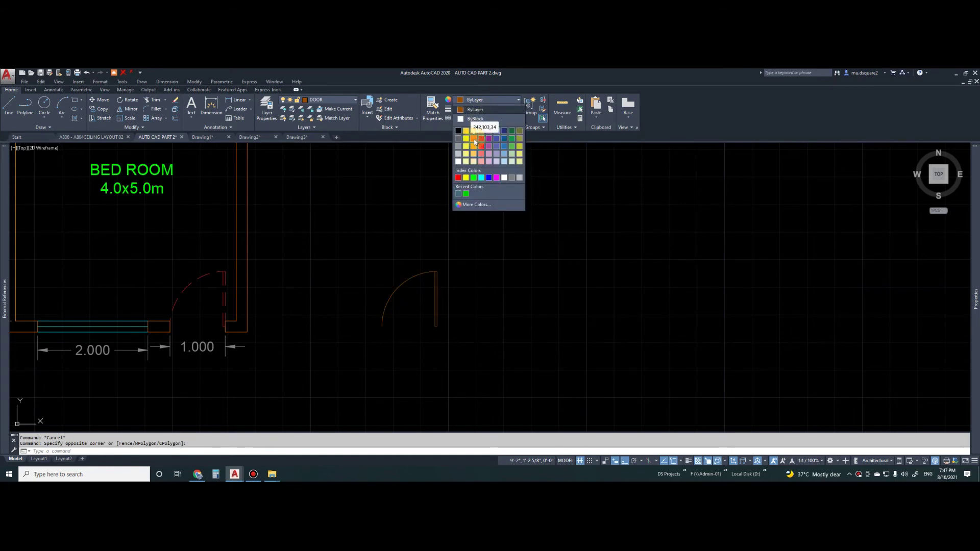
pyautogui.click(512, 130)
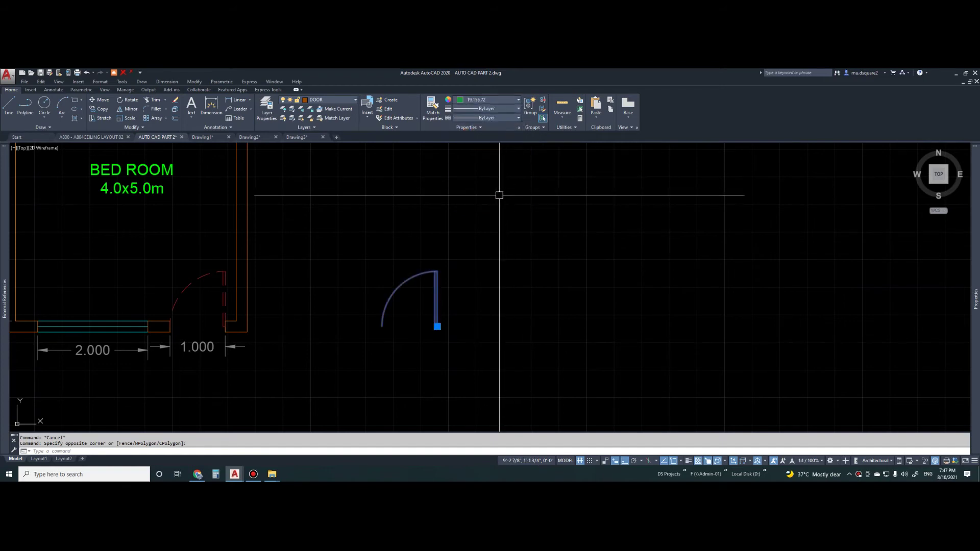
# Override the linetype of the "door 2" block outside the bedroom with DASHED2
pyautogui.click(498, 119)
pyautogui.click(486, 156)
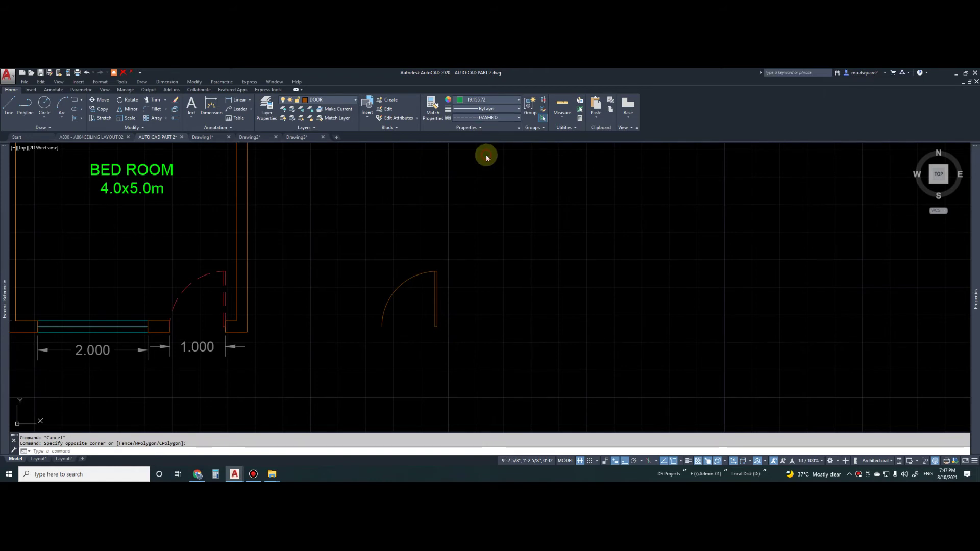
pyautogui.scroll(-4, 466, 199)
pyautogui.scroll(4, 364, 229)
pyautogui.scroll(-1, 364, 229)
pyautogui.scroll(1, 398, 277)
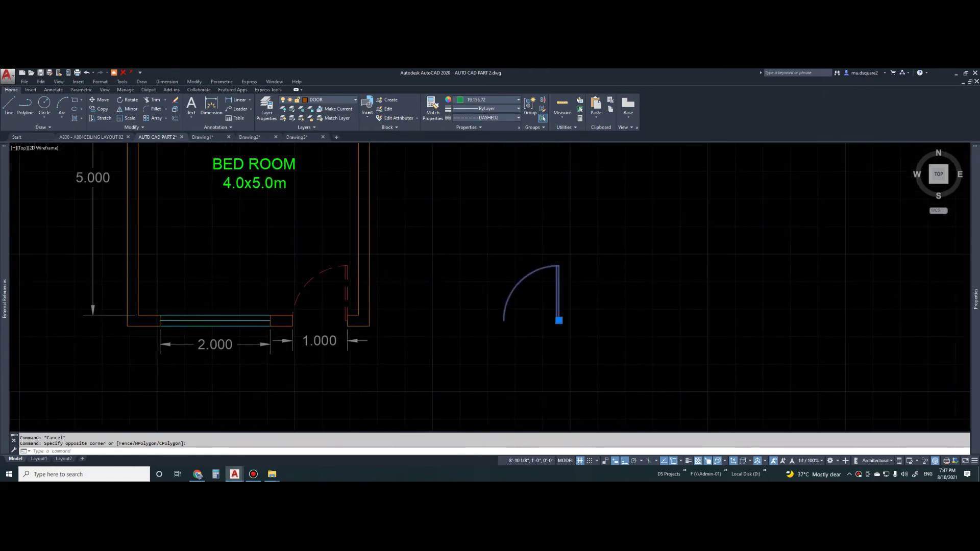
pyautogui.scroll(-2, 393, 274)
pyautogui.moveTo(328, 285); pyautogui.dragTo(346, 297, button='middle')
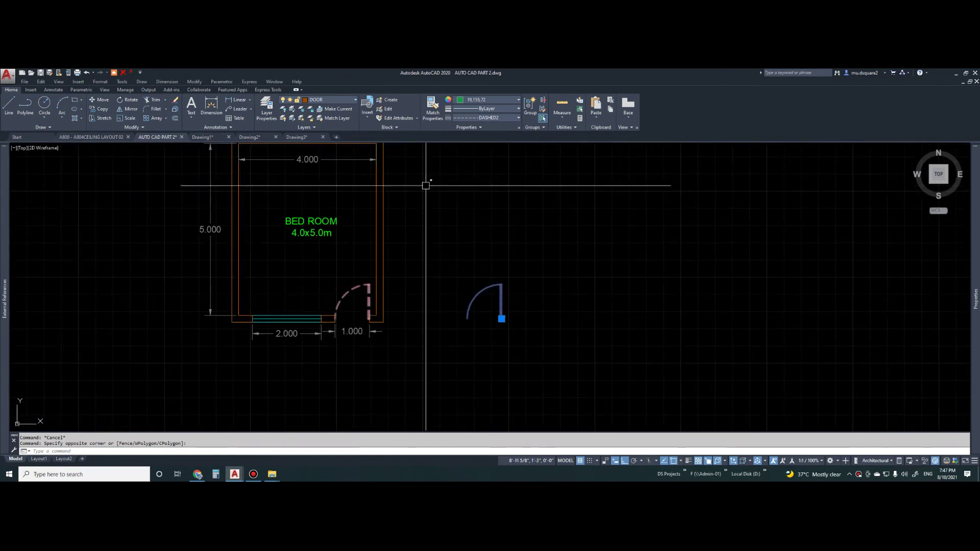
pyautogui.press('Escape')
pyautogui.scroll(-2, 376, 288)
pyautogui.scroll(2, 376, 289)
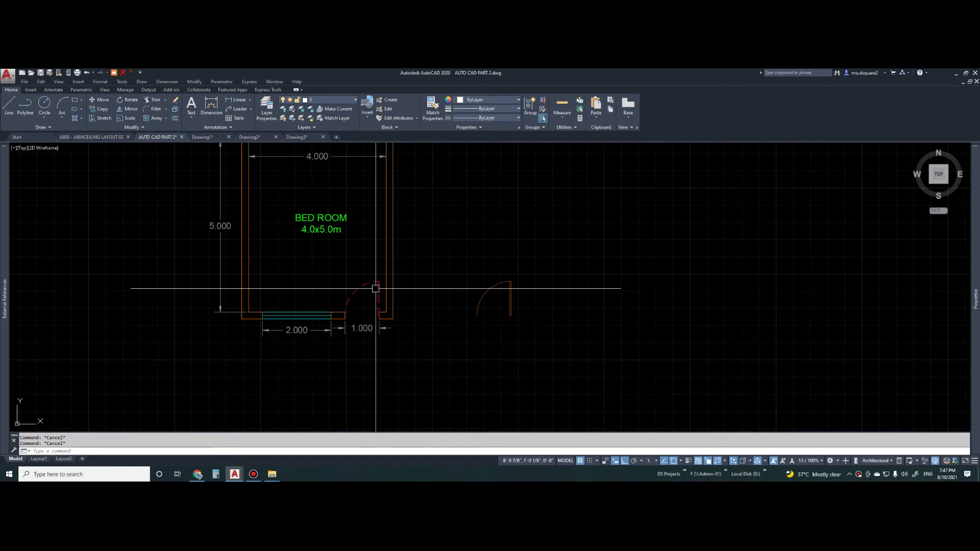
# Copy the "door 2" block horizontally into the empty space on the side away from the bedroom
pyautogui.click(511, 307)
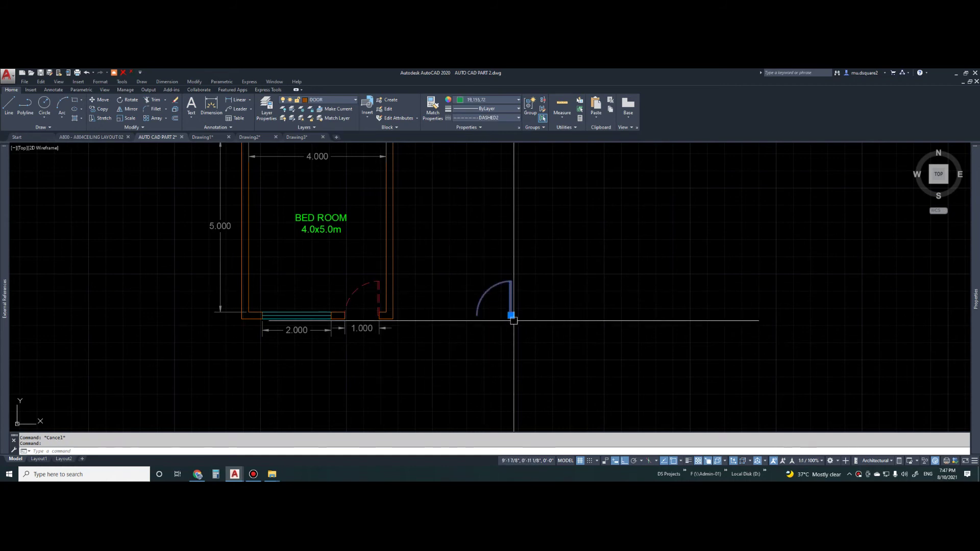
pyautogui.write('co')
pyautogui.press('space')
pyautogui.click(501, 278)
pyautogui.press('space')
pyautogui.click(488, 302)
pyautogui.press('space')
pyautogui.click(506, 312)
pyautogui.click(628, 311)
pyautogui.press('Escape')
pyautogui.moveTo(650, 320); pyautogui.dragTo(574, 321, button='middle')
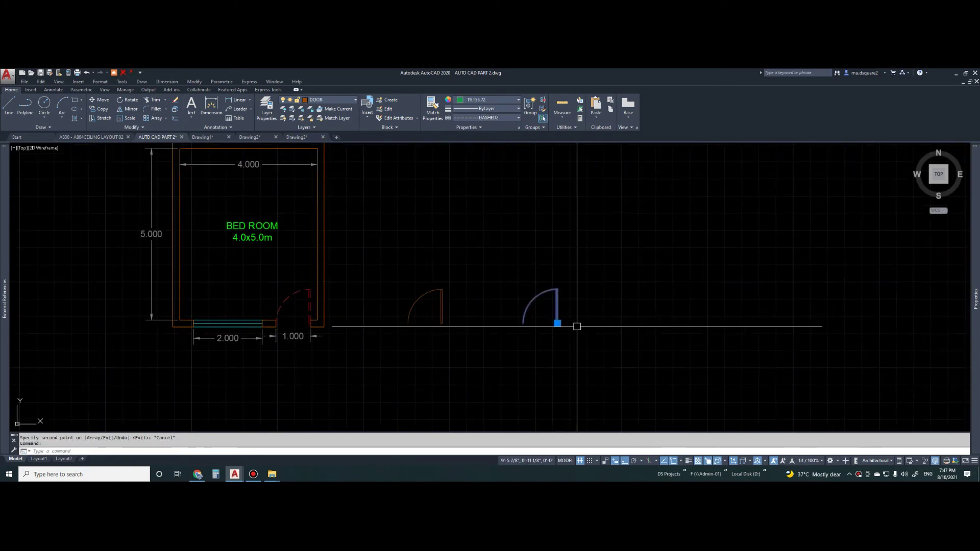
# Explode the copied door block into separate objects
pyautogui.write('xl')
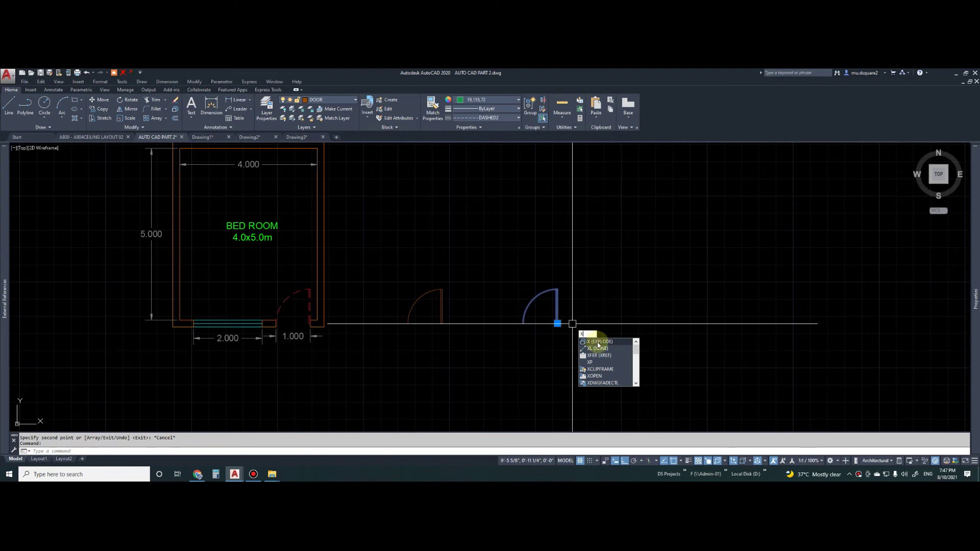
pyautogui.press('Return')
pyautogui.click(556, 307)
pyautogui.press('Escape')
pyautogui.click(578, 269)
pyautogui.click(481, 345)
pyautogui.press('Escape')
pyautogui.scroll(-3, 429, 315)
pyautogui.press('Escape')
pyautogui.scroll(3, 490, 306)
pyautogui.scroll(-4, 457, 329)
# Assign all parts of the exploded door copy to the DOOR layer
pyautogui.click(492, 258)
pyautogui.click(413, 332)
pyautogui.scroll(2, 460, 281)
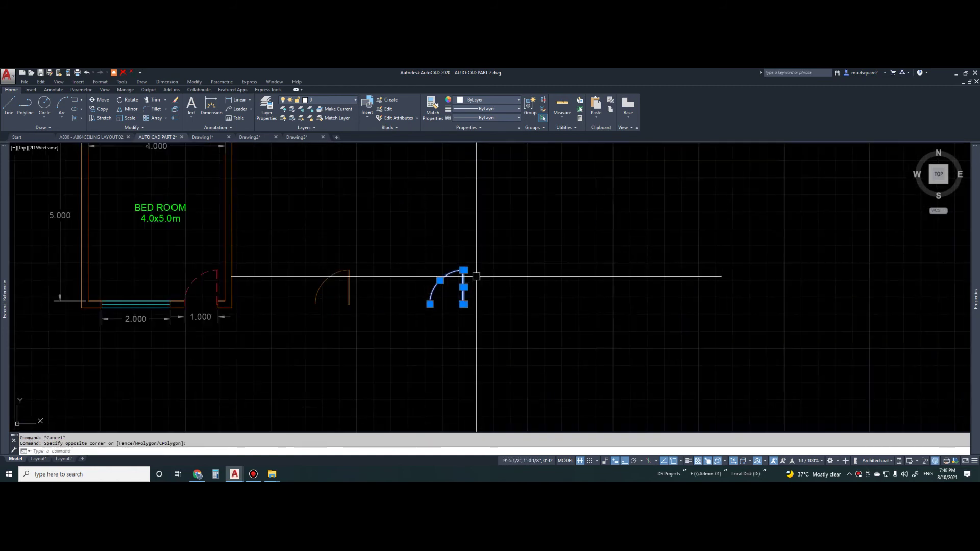
pyautogui.click(332, 100)
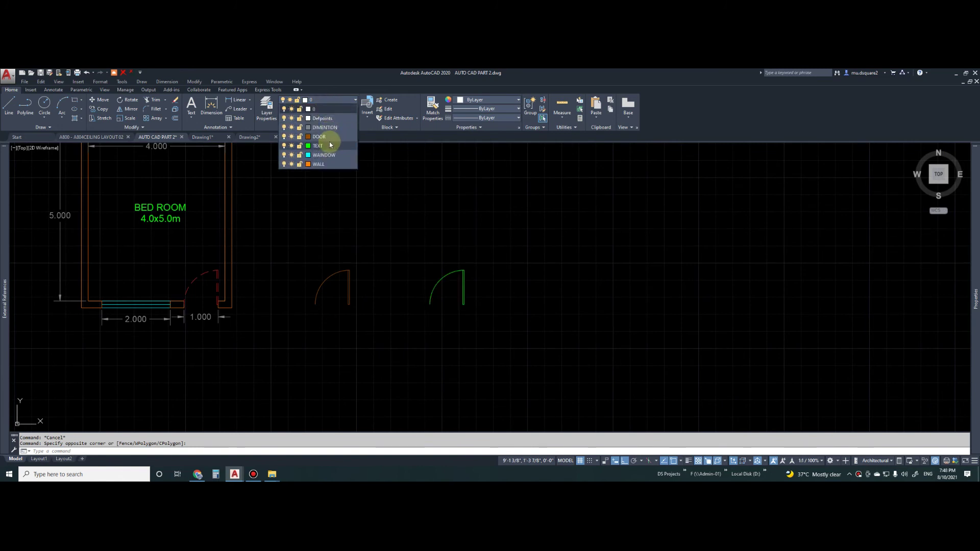
pyautogui.click(329, 137)
pyautogui.press('Escape')
# Assign the "door 2" block nearest the bedroom to the TEXT layer
pyautogui.click(338, 276)
pyautogui.click(207, 273)
pyautogui.press('Escape')
pyautogui.click(328, 278)
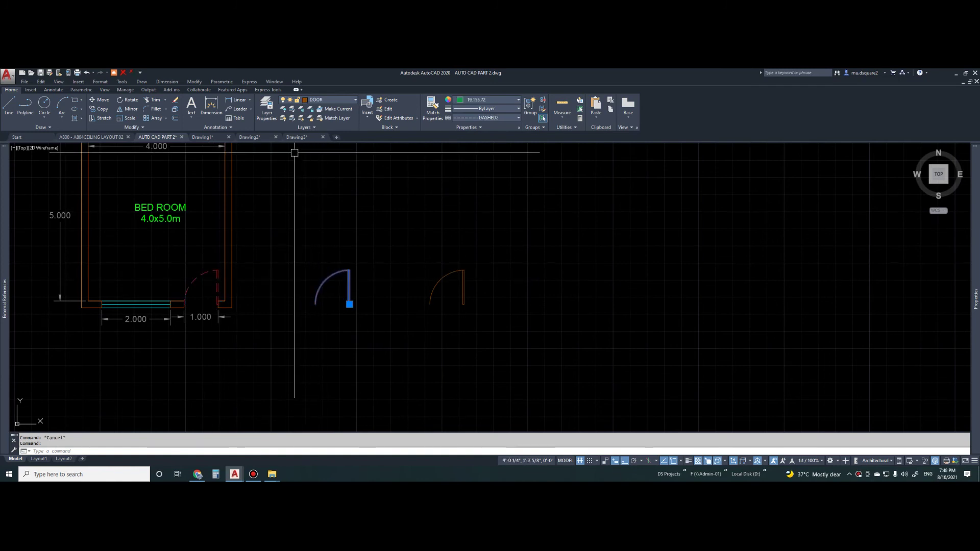
pyautogui.click(322, 101)
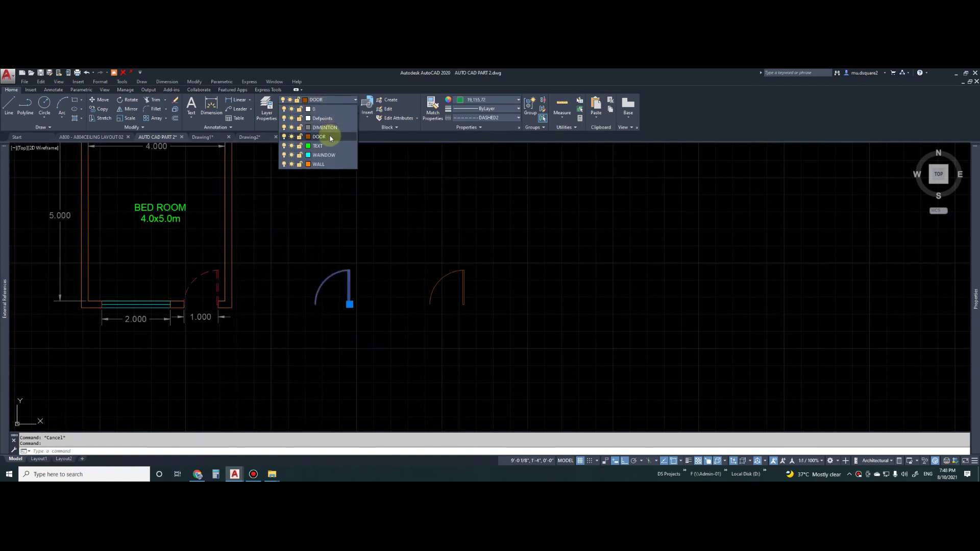
pyautogui.click(325, 146)
pyautogui.press('Escape')
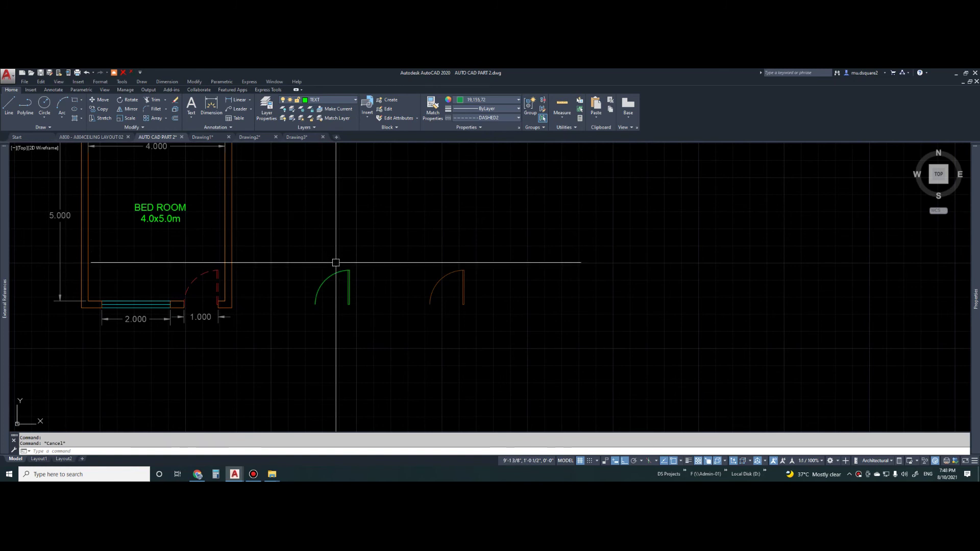
# Assign the "door 2" block nearest the bedroom to the WAINDOW layer
pyautogui.click(322, 284)
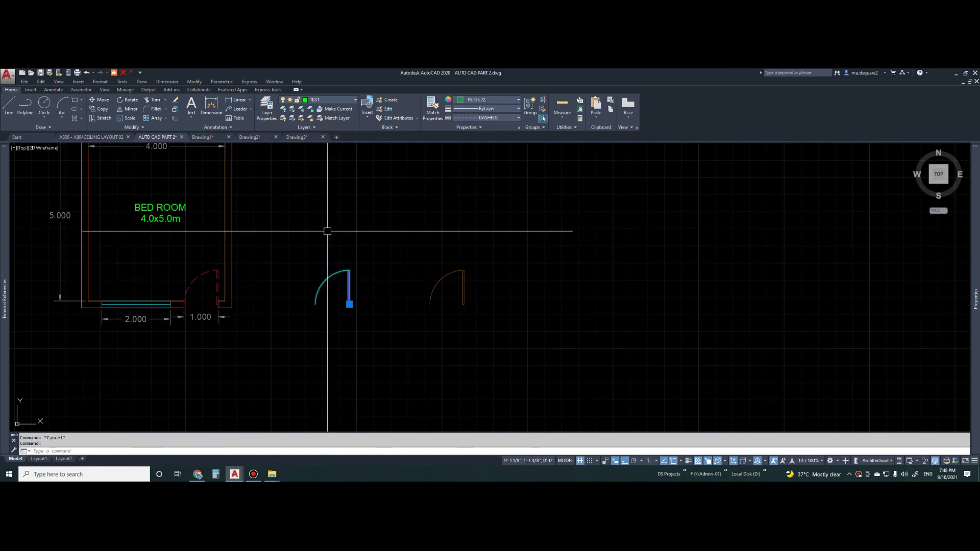
pyautogui.click(332, 100)
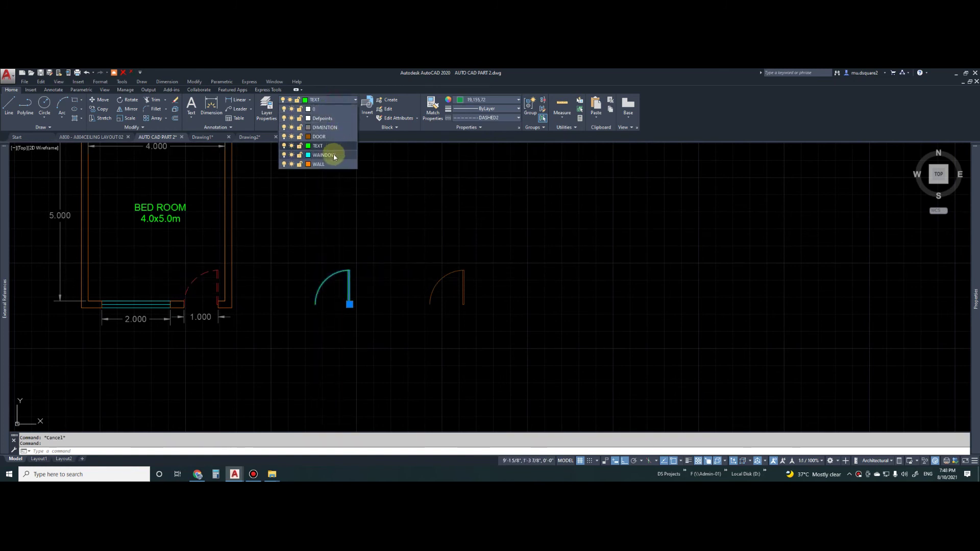
pyautogui.click(326, 155)
pyautogui.scroll(4, 350, 297)
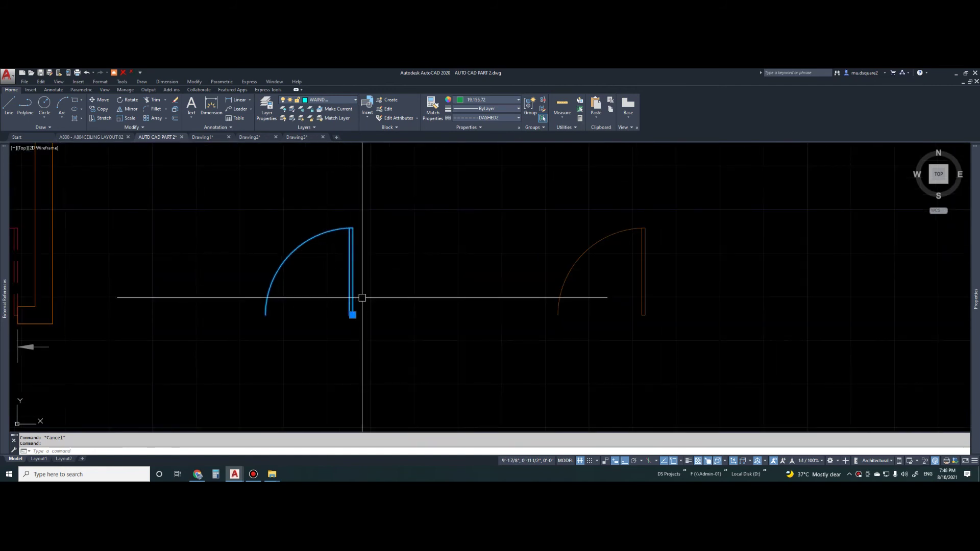
pyautogui.press('Escape')
pyautogui.scroll(-4, 348, 234)
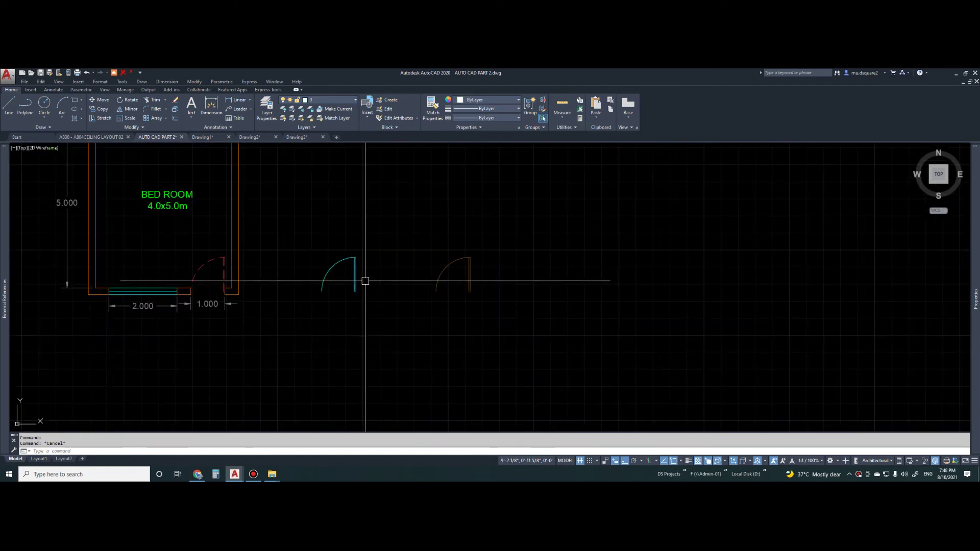
# Select the exploded door's parts and examine their layer, colour and linetype
pyautogui.click(438, 274)
pyautogui.press('Escape')
pyautogui.click(490, 254)
pyautogui.click(402, 315)
pyautogui.click(416, 234)
pyautogui.click(512, 313)
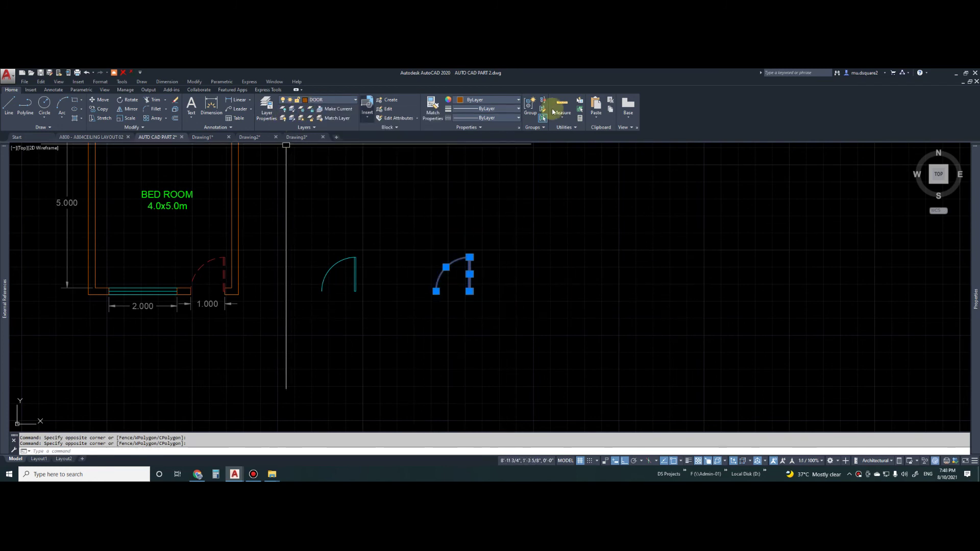
pyautogui.press('Escape')
pyautogui.press('Escape')
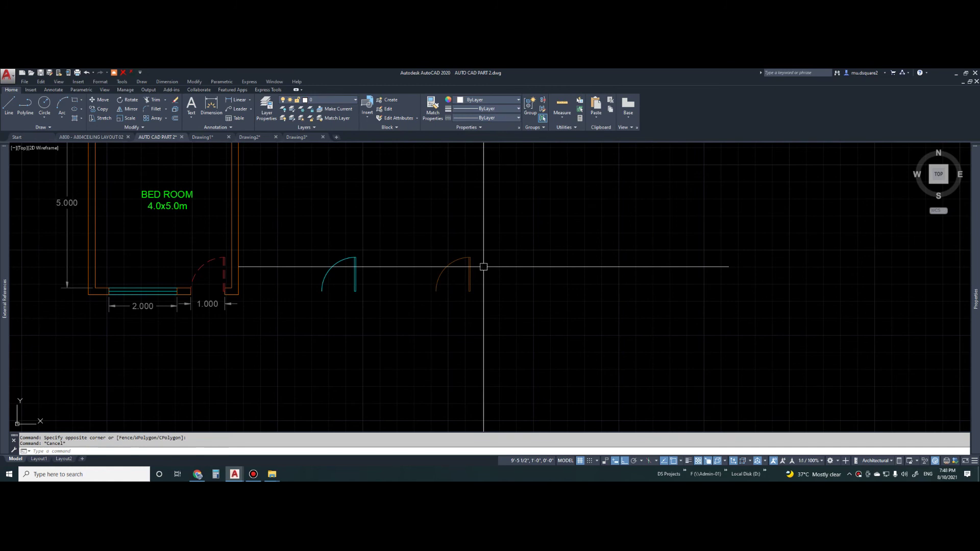
# Define the exploded door's parts as block "door 3", with its base point at the lower end of the door leaf
pyautogui.scroll(2, 438, 281)
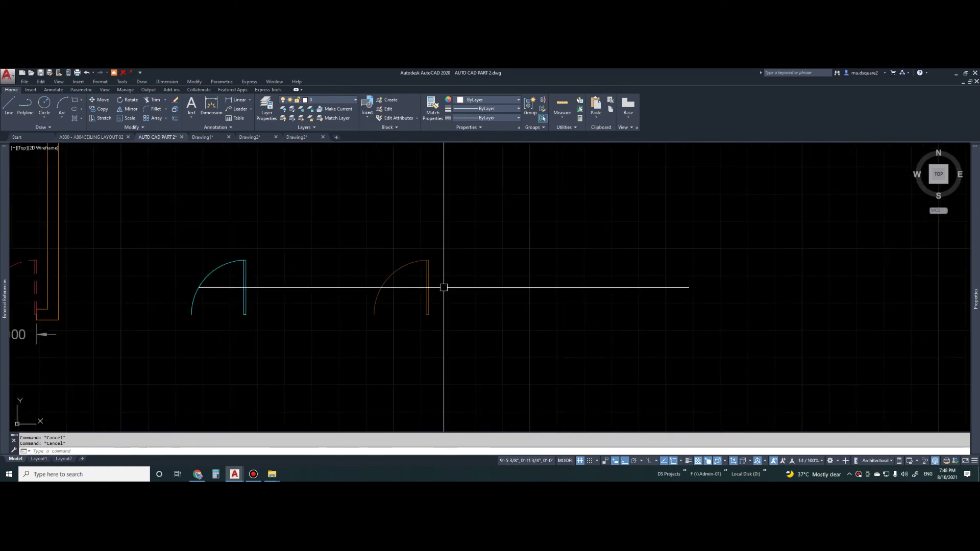
pyautogui.write('b')
pyautogui.press('Return')
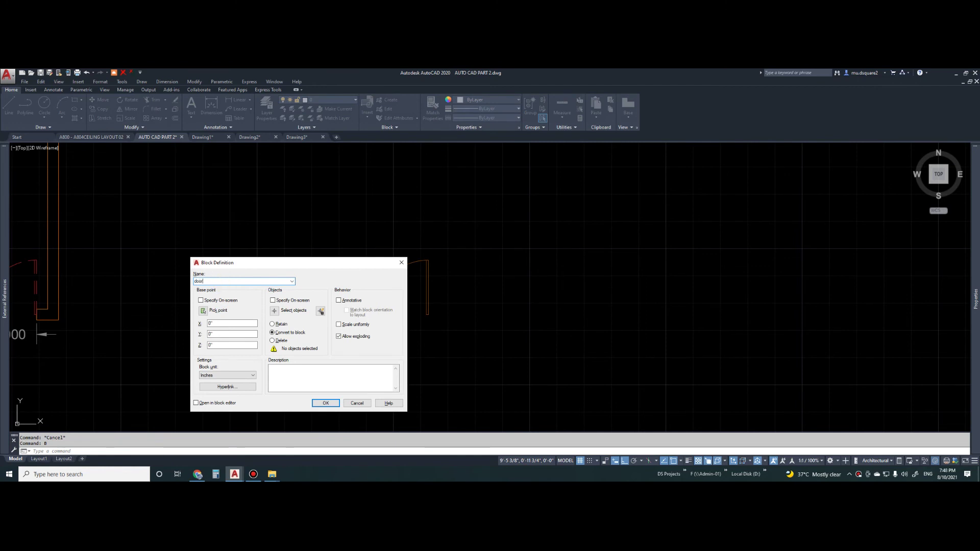
pyautogui.click(204, 313)
pyautogui.click(429, 315)
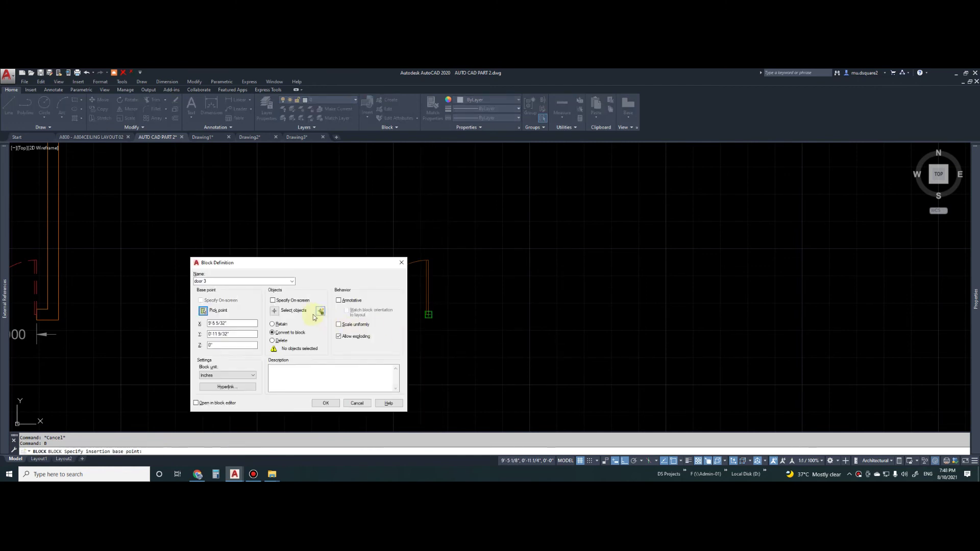
pyautogui.click(277, 313)
pyautogui.click(261, 235)
pyautogui.click(475, 332)
pyautogui.press('Return')
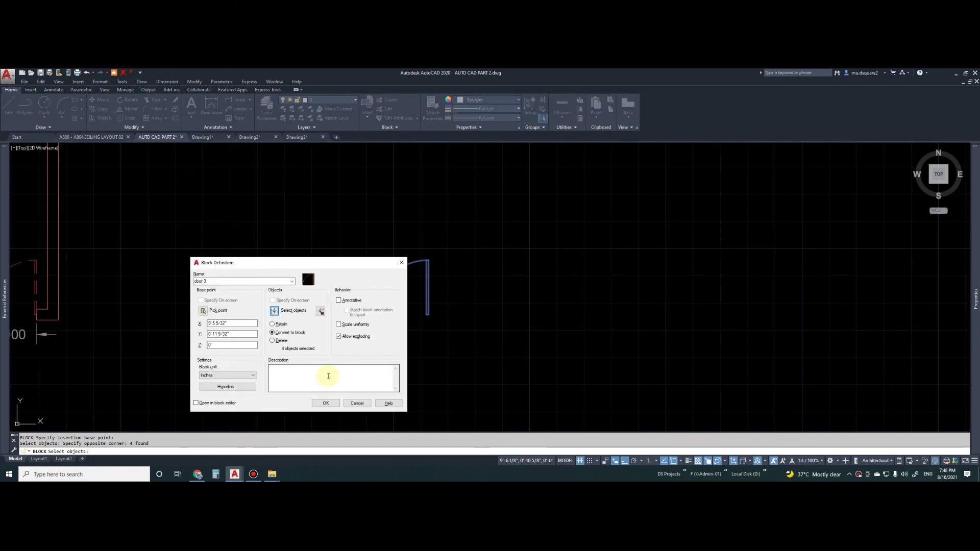
pyautogui.click(323, 403)
pyautogui.press('Escape')
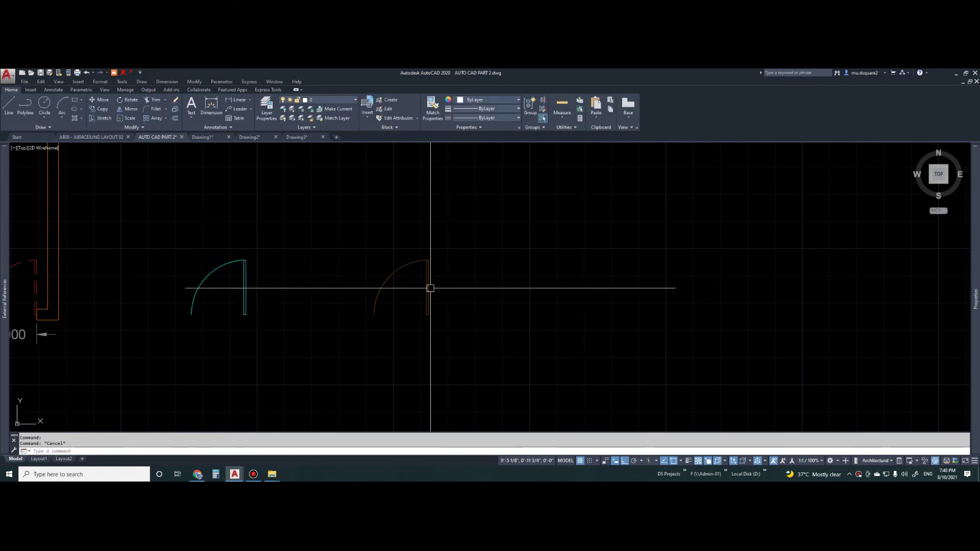
# Assign the new "door 3" block to the TEXT layer
pyautogui.scroll(-3, 440, 261)
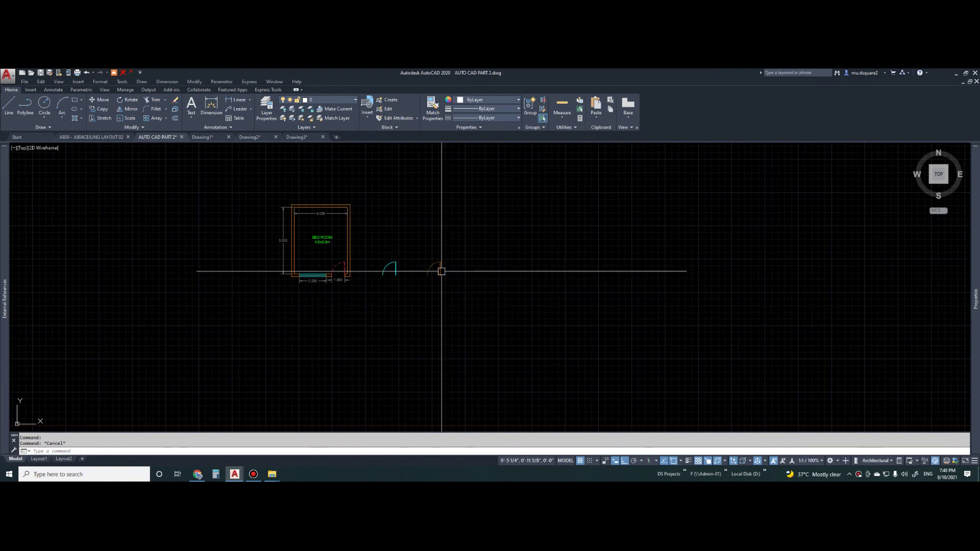
pyautogui.click(326, 101)
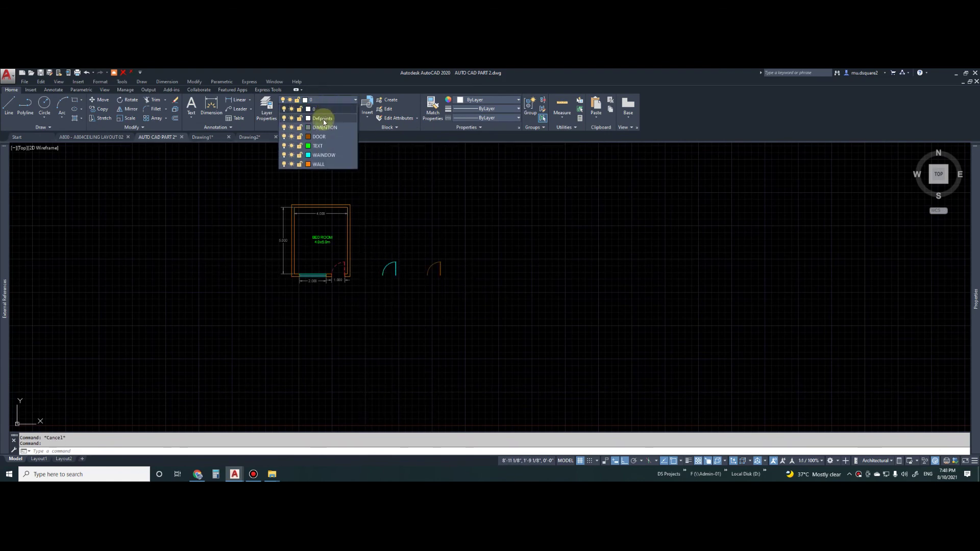
pyautogui.click(324, 147)
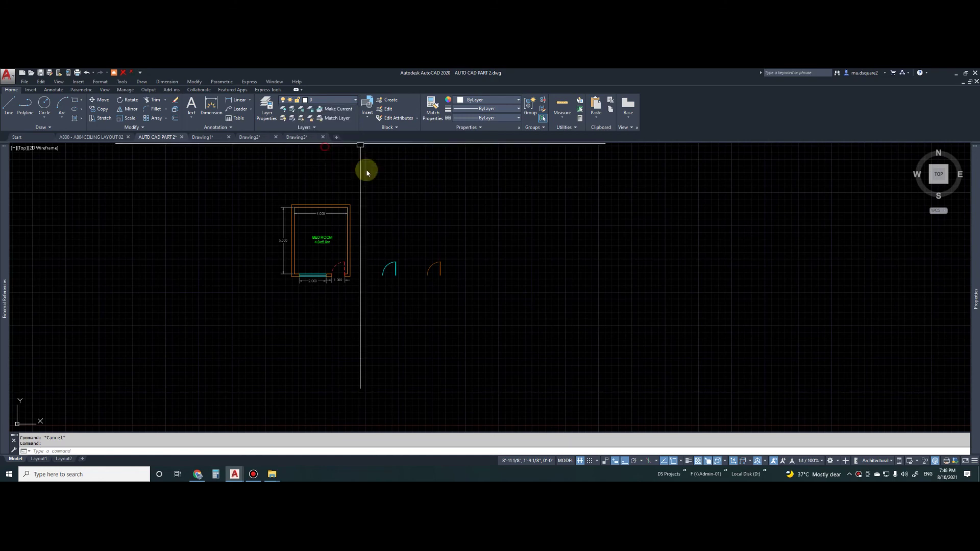
pyautogui.scroll(5, 434, 273)
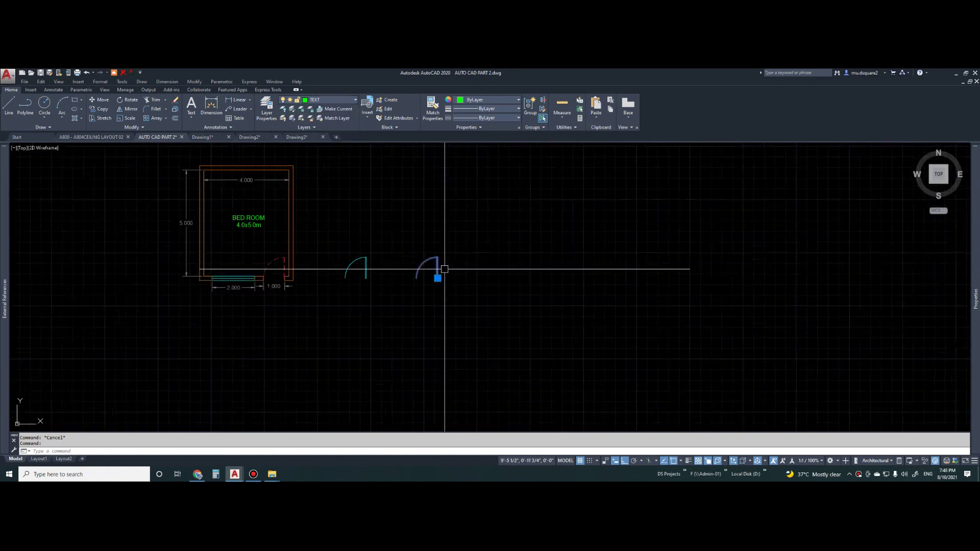
# Override the "door 3" block's colour with the red 205,32,39
pyautogui.click(477, 100)
pyautogui.click(480, 141)
pyautogui.press('Escape')
pyautogui.click(480, 118)
pyautogui.click(423, 227)
pyautogui.click(421, 251)
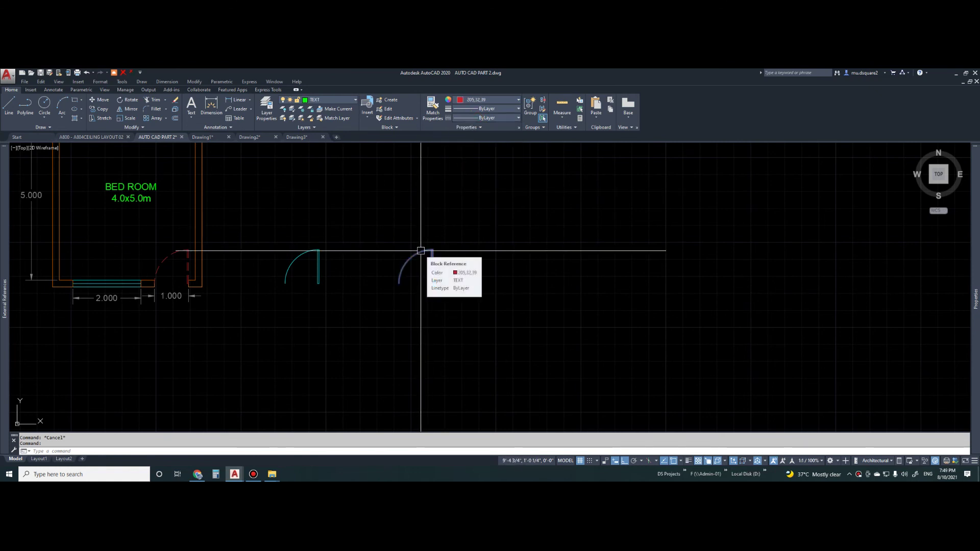
pyautogui.scroll(-4, 415, 255)
pyautogui.press('Escape')
# Select the bedroom's door block and examine its layer, colour and linetype against the two door blocks outside
pyautogui.scroll(4, 313, 269)
pyautogui.scroll(-3, 313, 272)
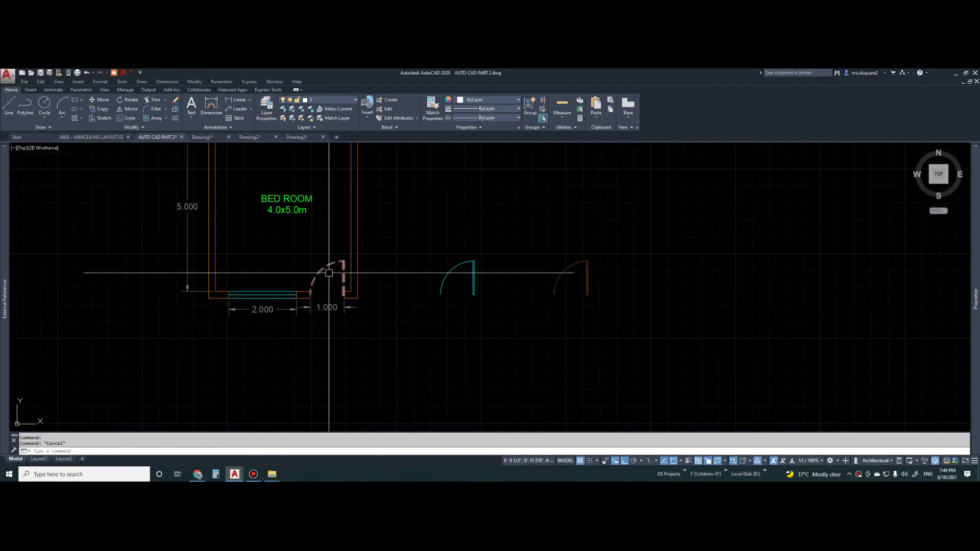
pyautogui.press('Escape')
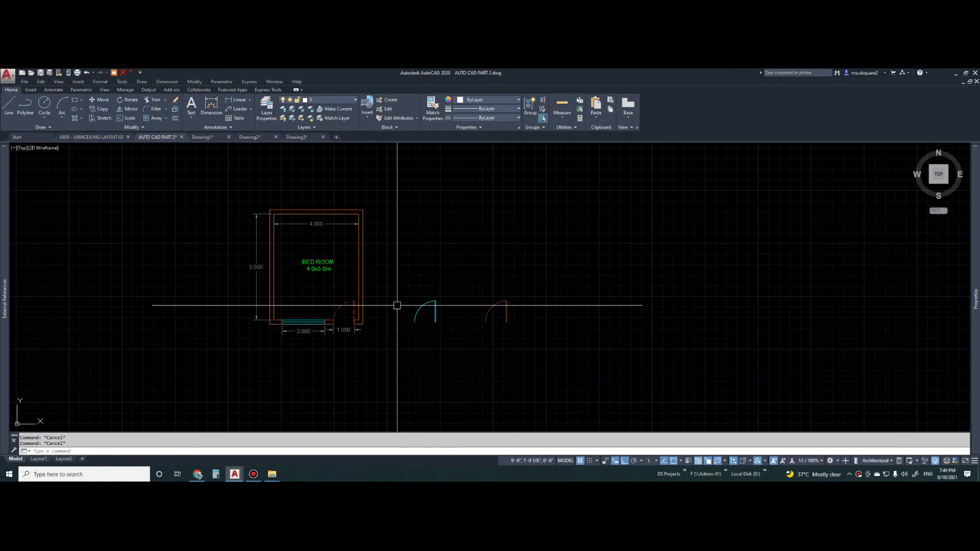
pyautogui.click(352, 311)
pyautogui.scroll(4, 342, 303)
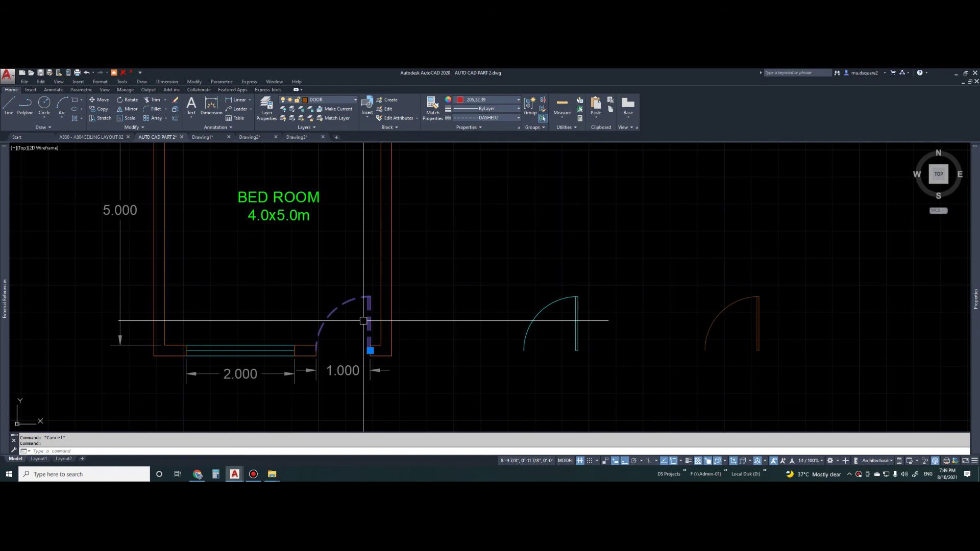
pyautogui.scroll(-4, 364, 321)
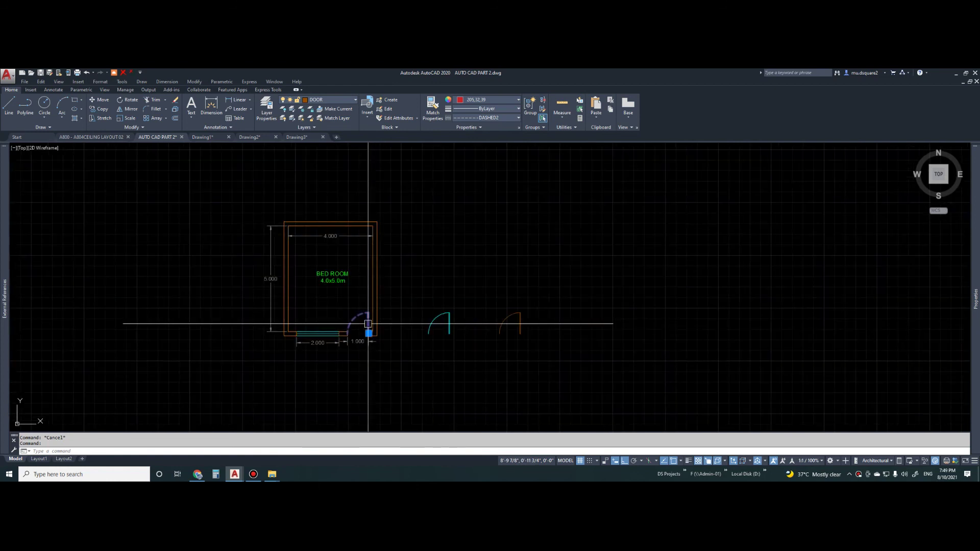
pyautogui.press('Escape')
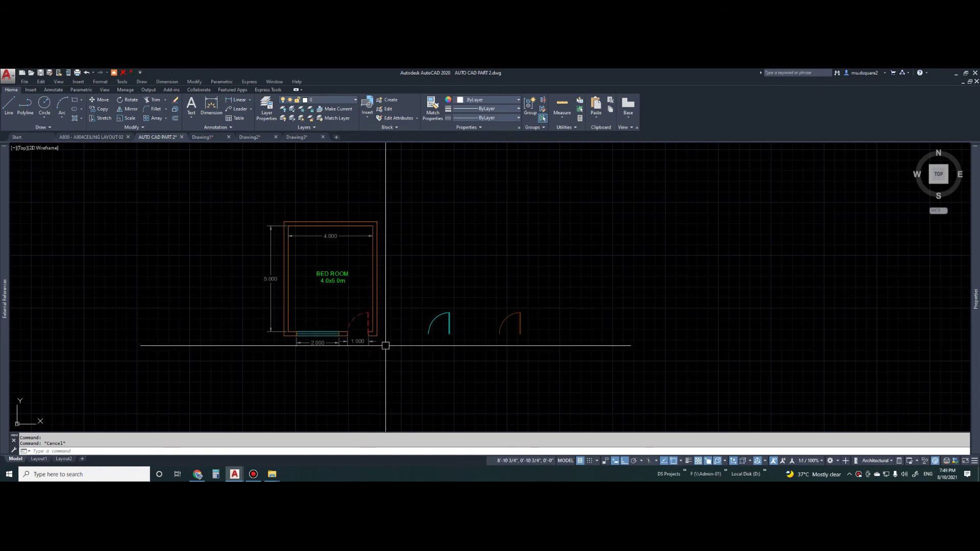